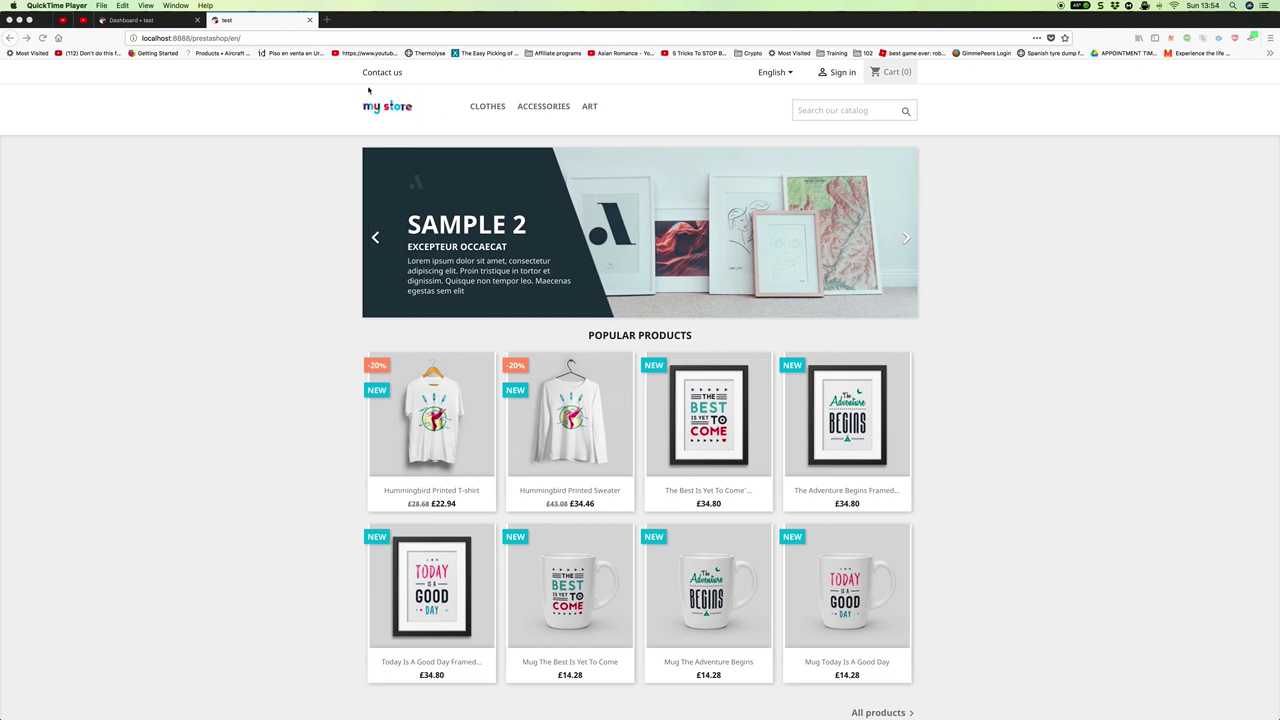
Browse the storefront homepage, advancing the slider and reloading the page
click(906, 238)
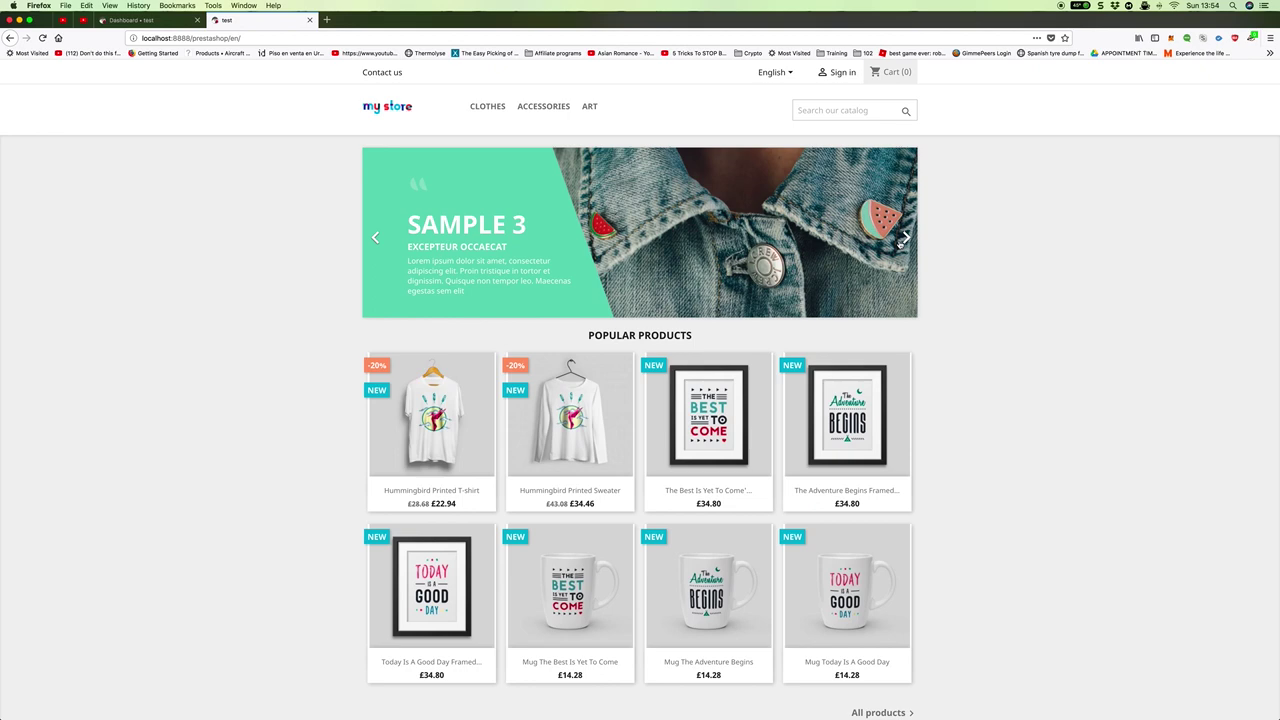
click(906, 238)
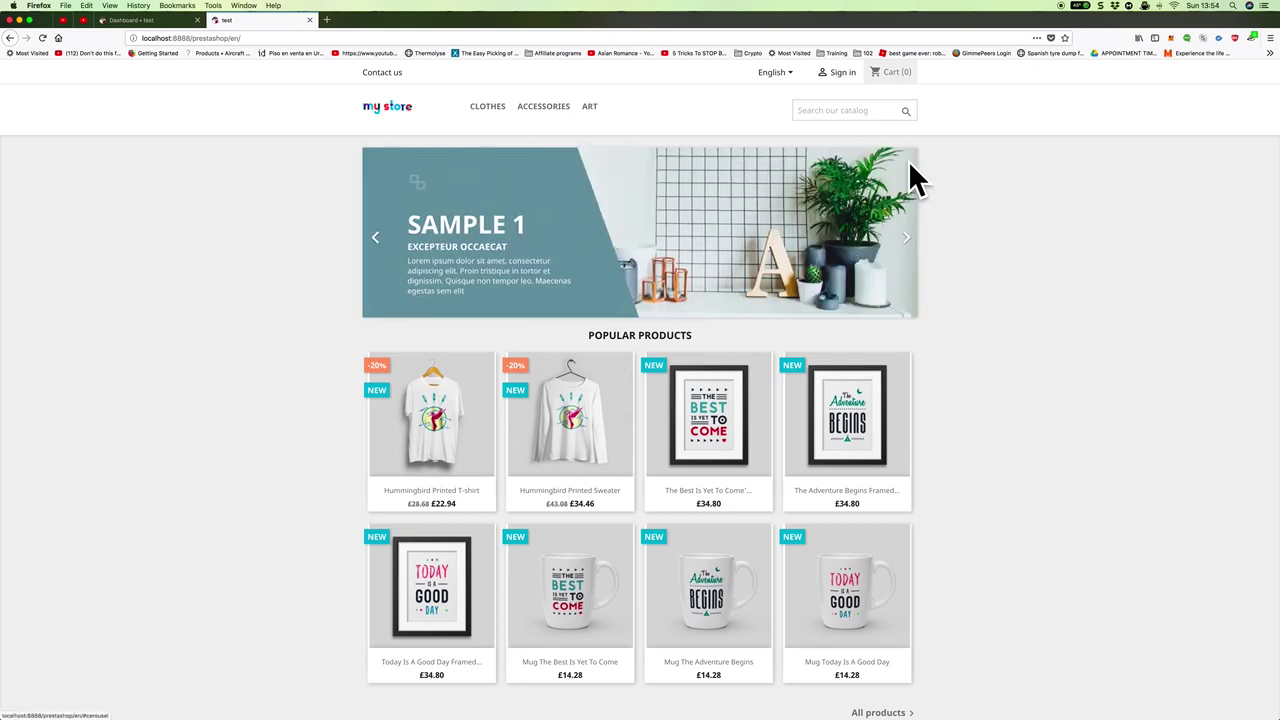
scroll(434, 400, down, 5)
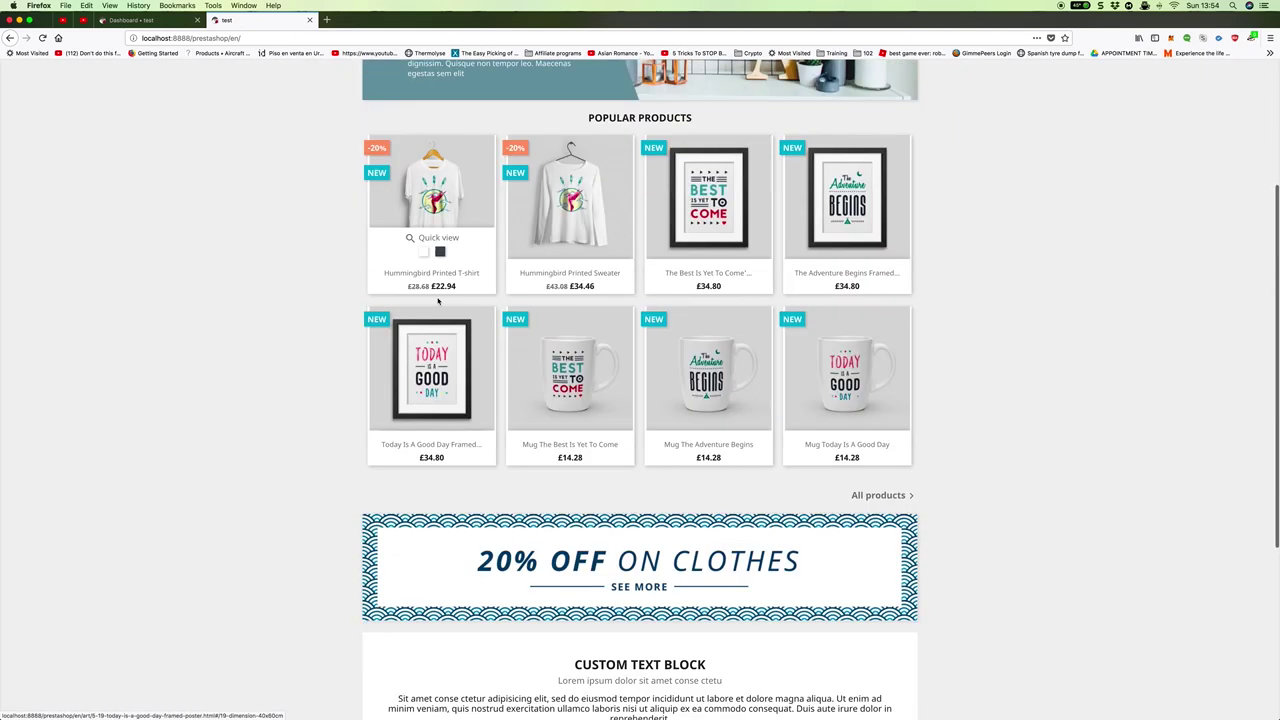
scroll(426, 246, up, 2)
scroll(426, 246, up, 2)
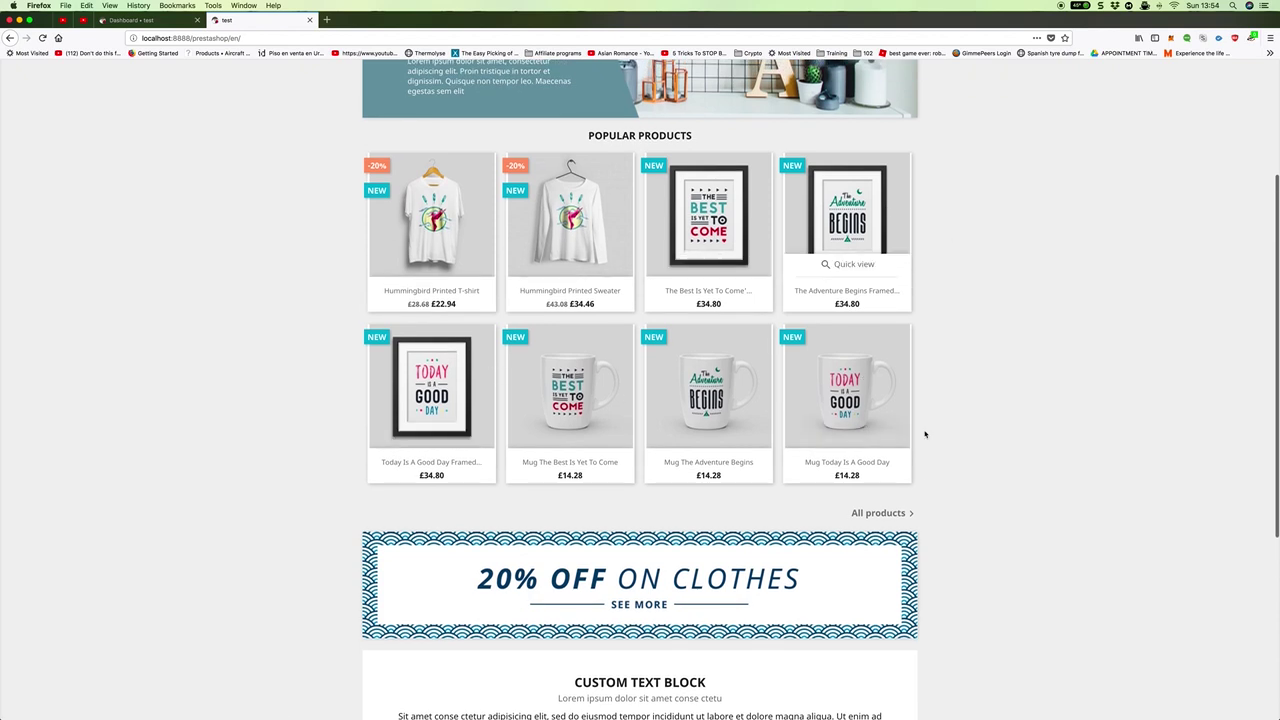
scroll(957, 394, up, 5)
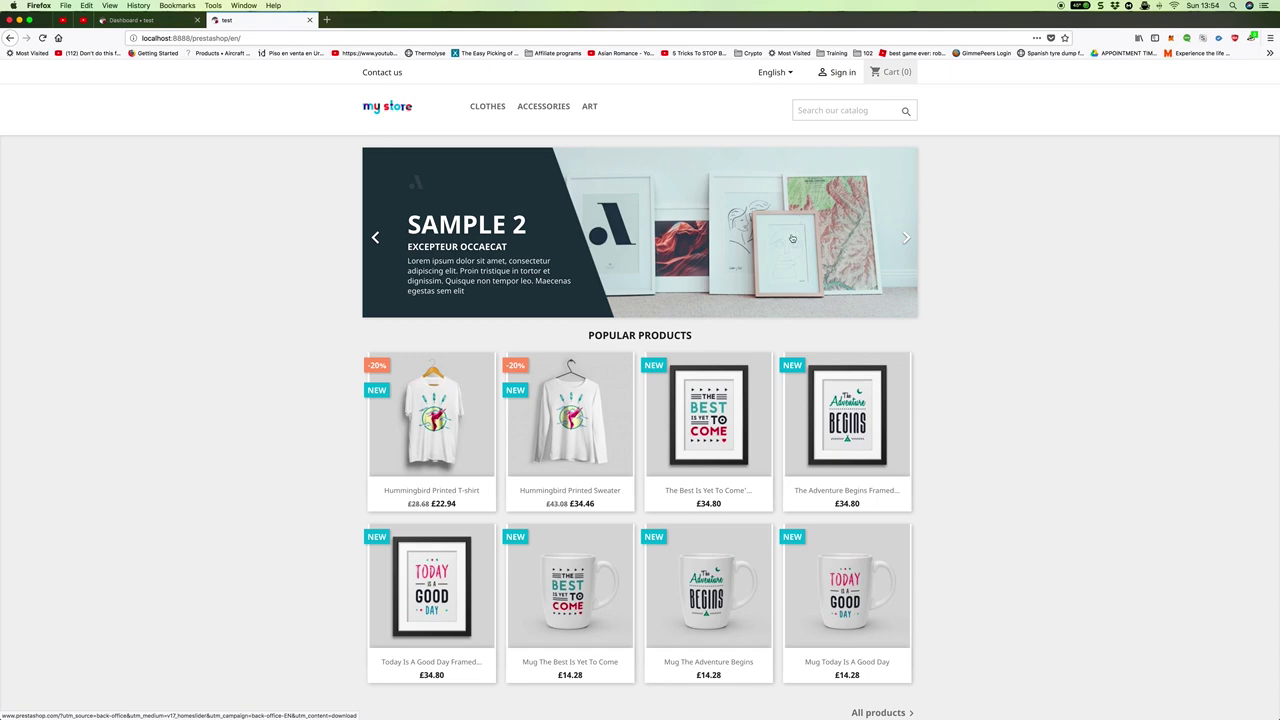
scroll(775, 243, down, 5)
key(super+r)
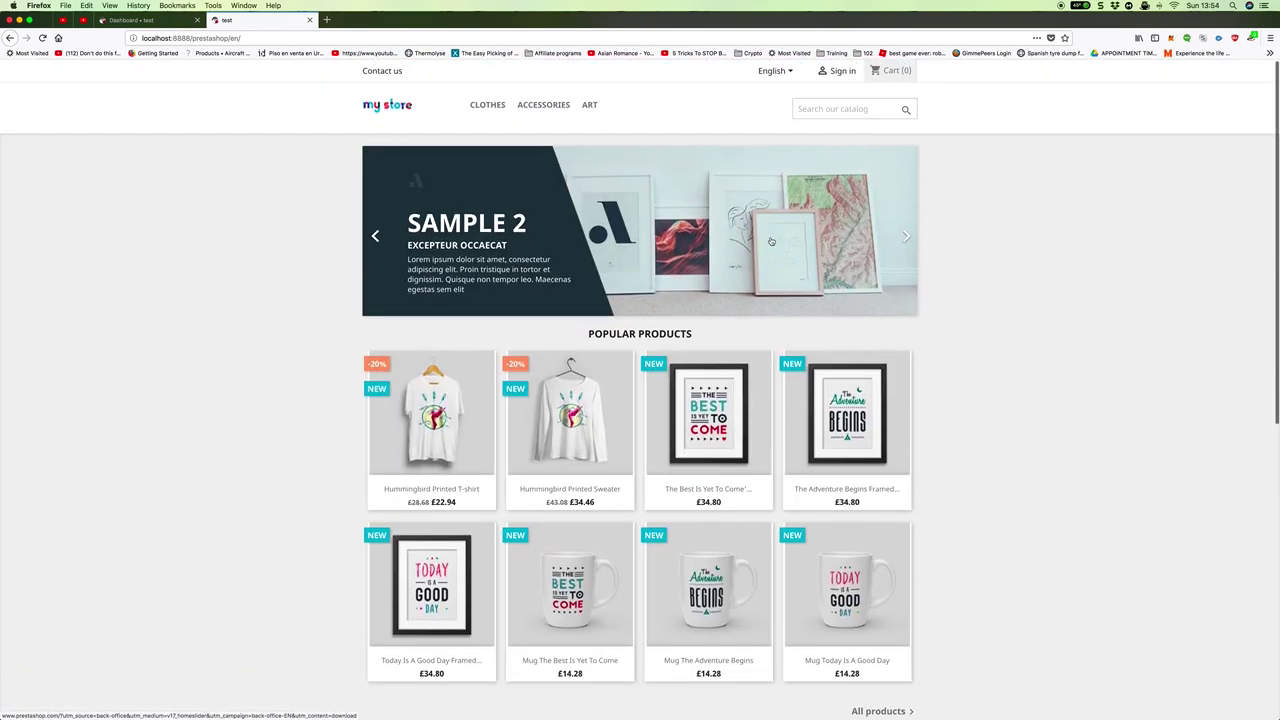
scroll(790, 250, down, 10)
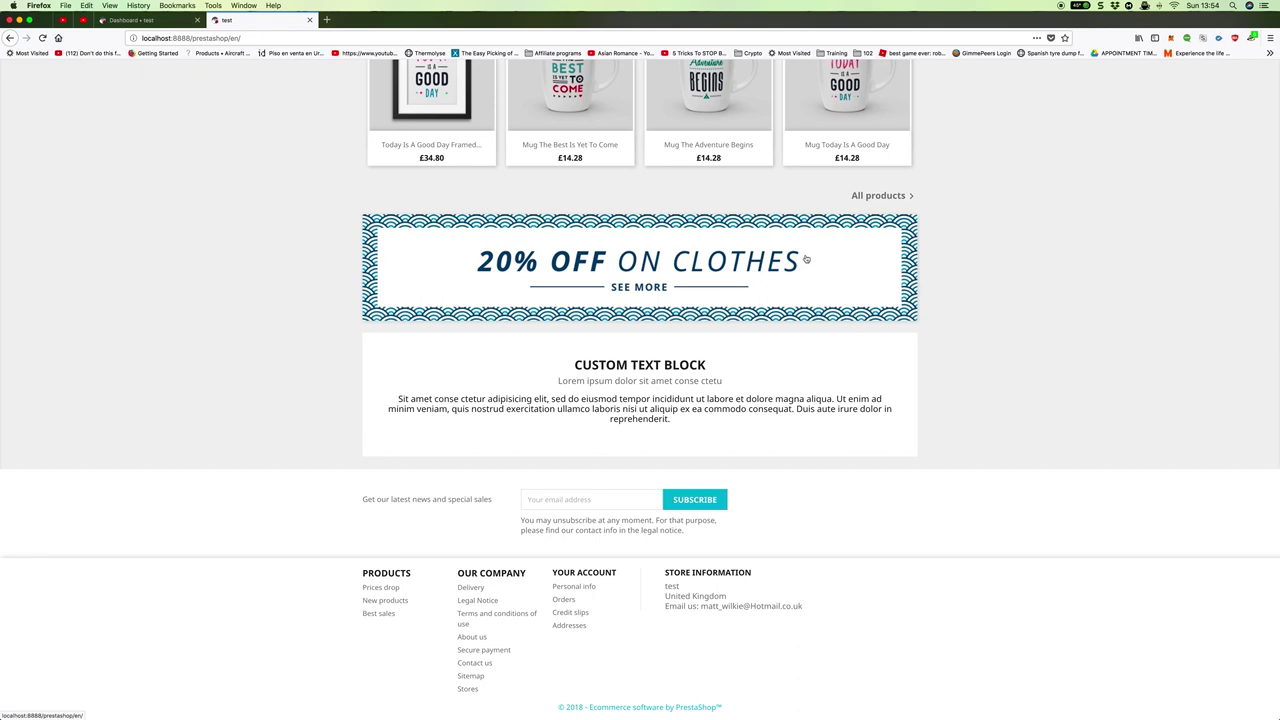
scroll(806, 259, up, 10)
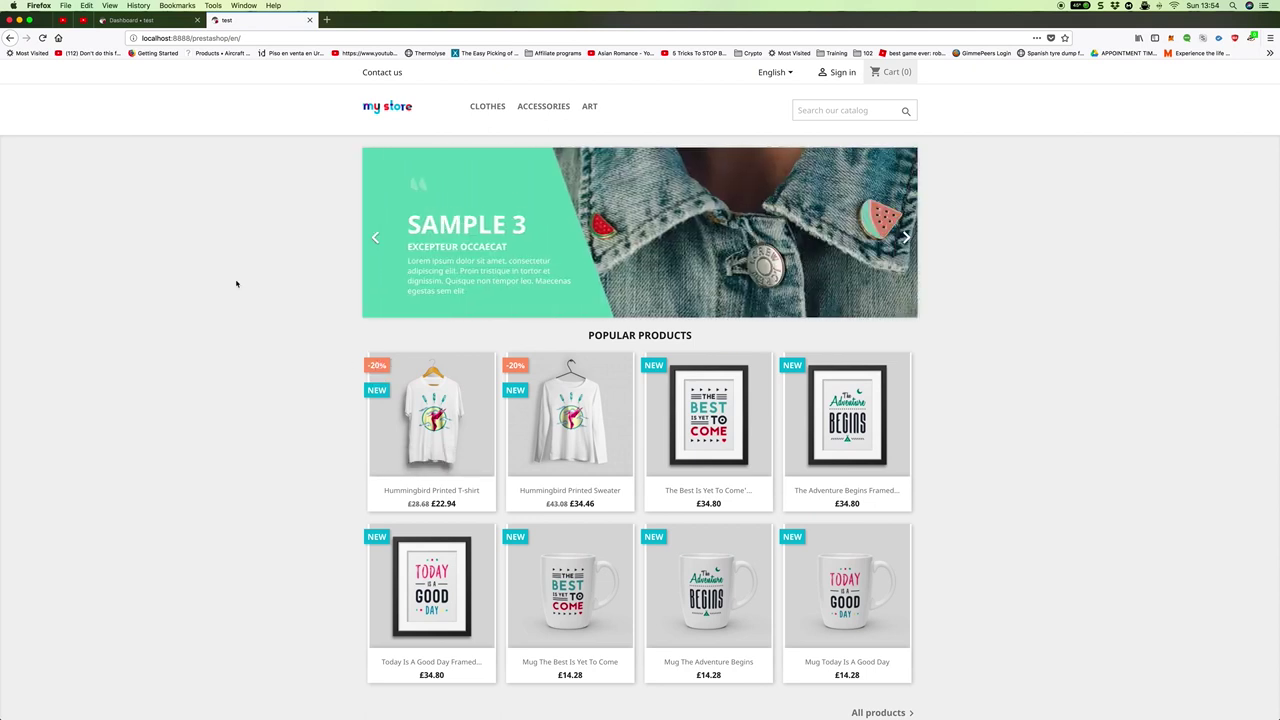
Switch to the back-office Dashboard, review the £0.00 sales and 2 visits, and expand the Orders menu
click(125, 20)
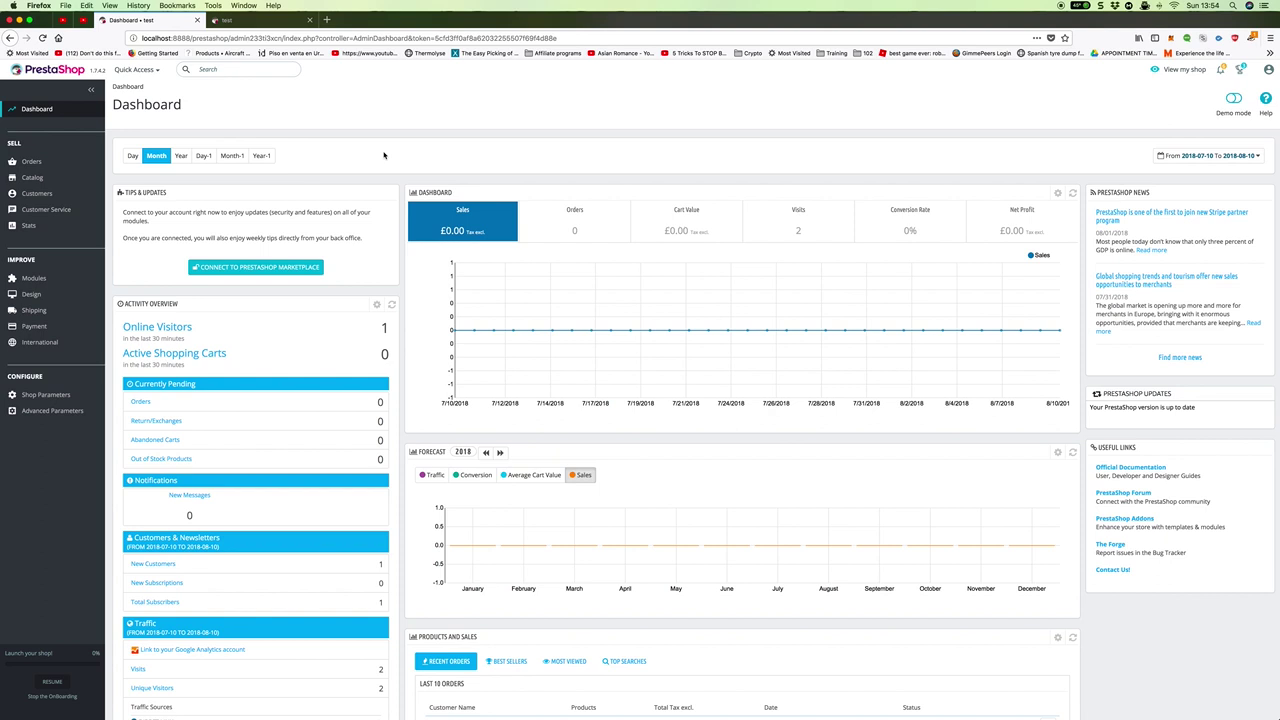
scroll(420, 158, down, 1)
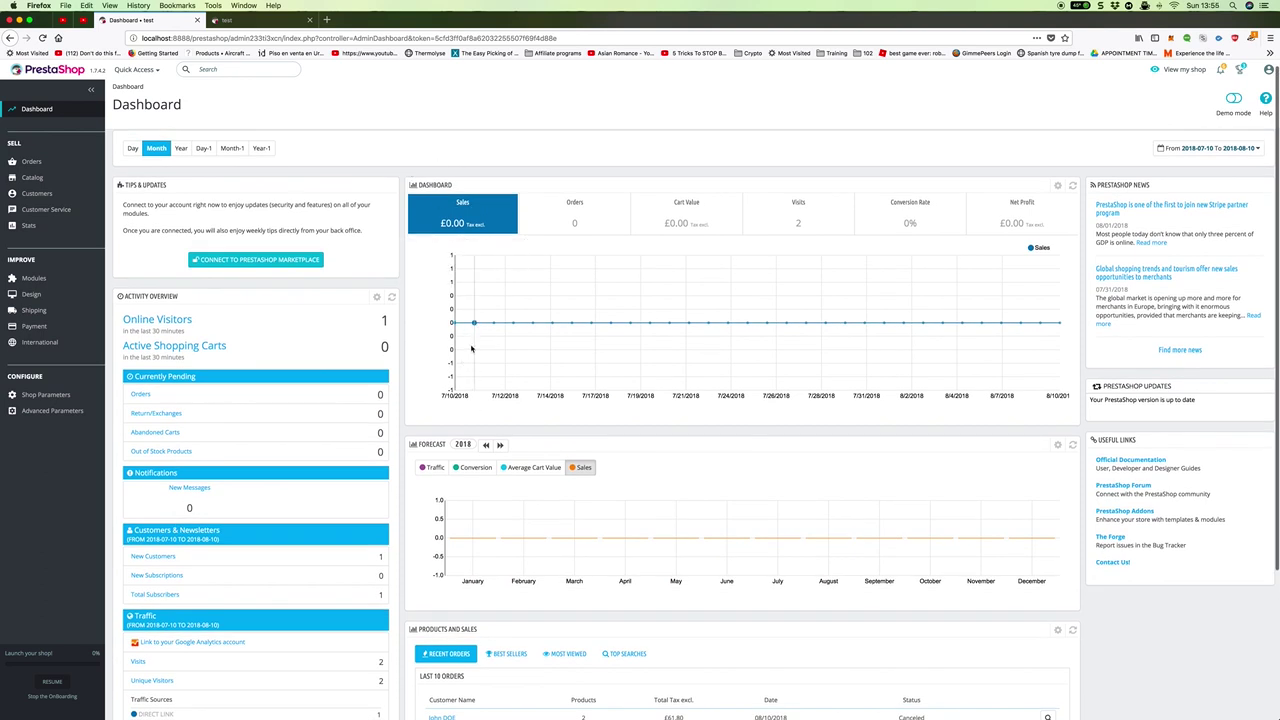
mouse_move(582, 216)
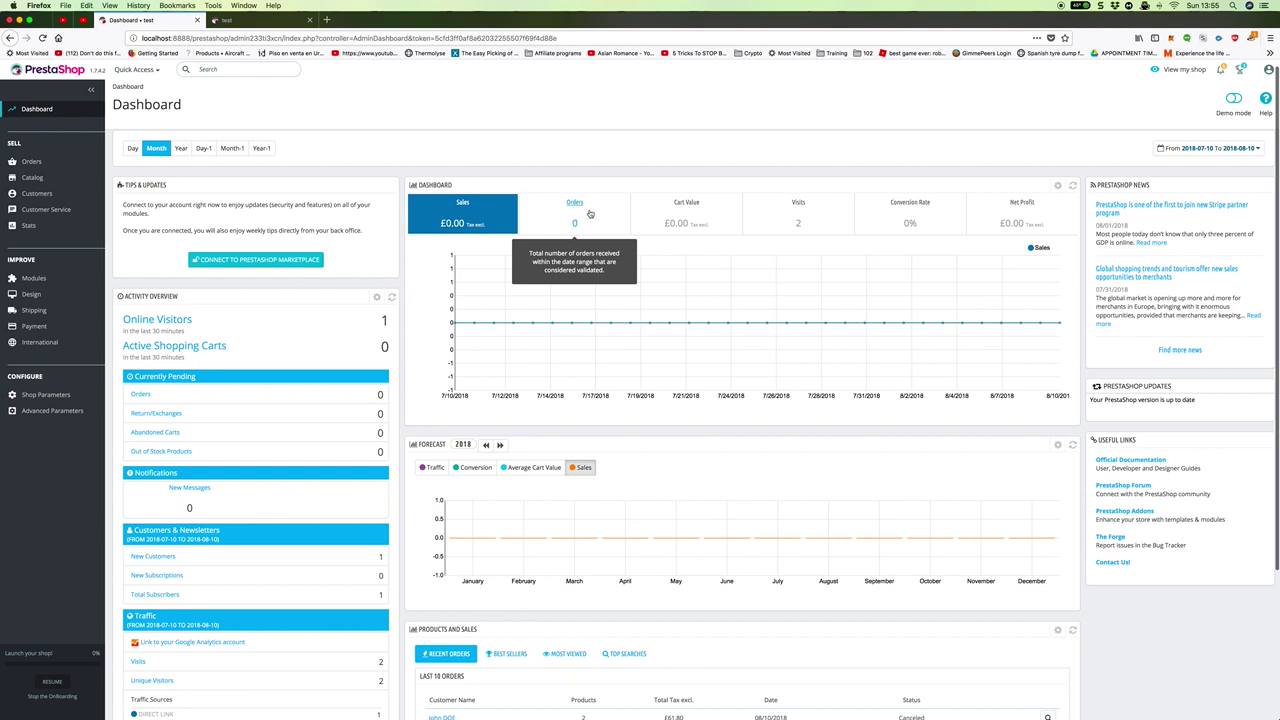
mouse_move(778, 226)
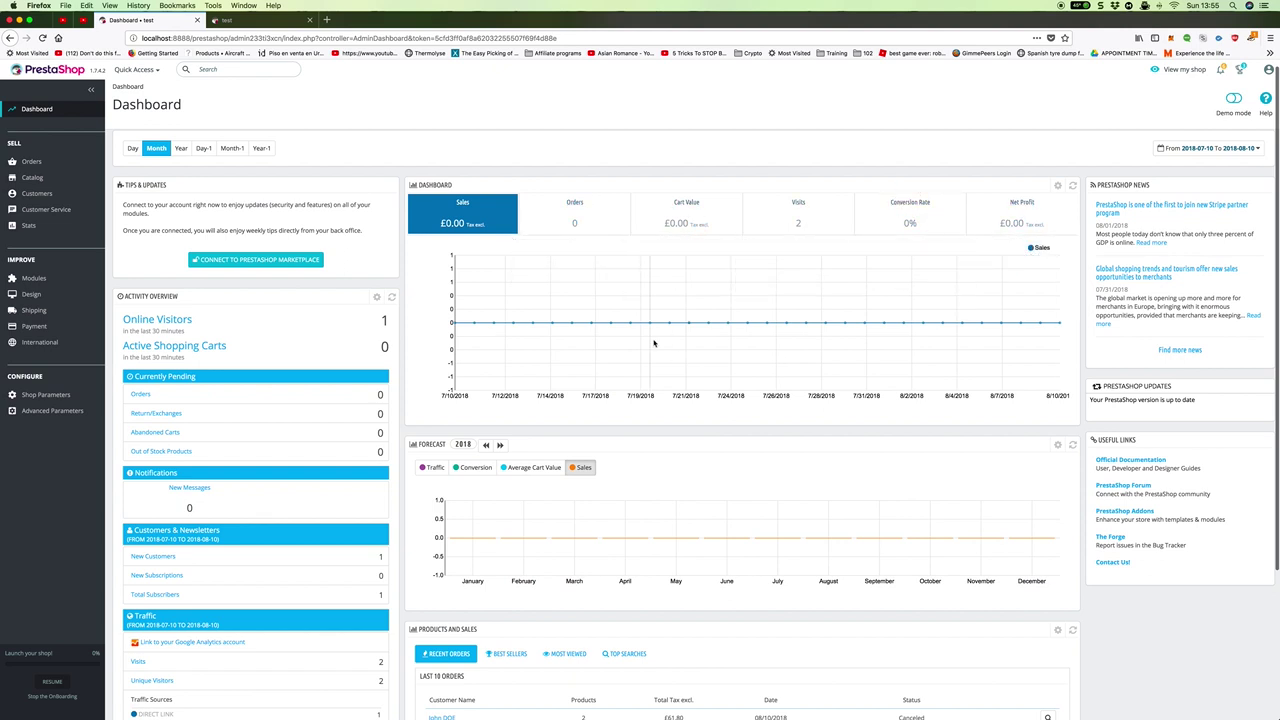
scroll(572, 340, down, 1)
scroll(303, 347, up, 1)
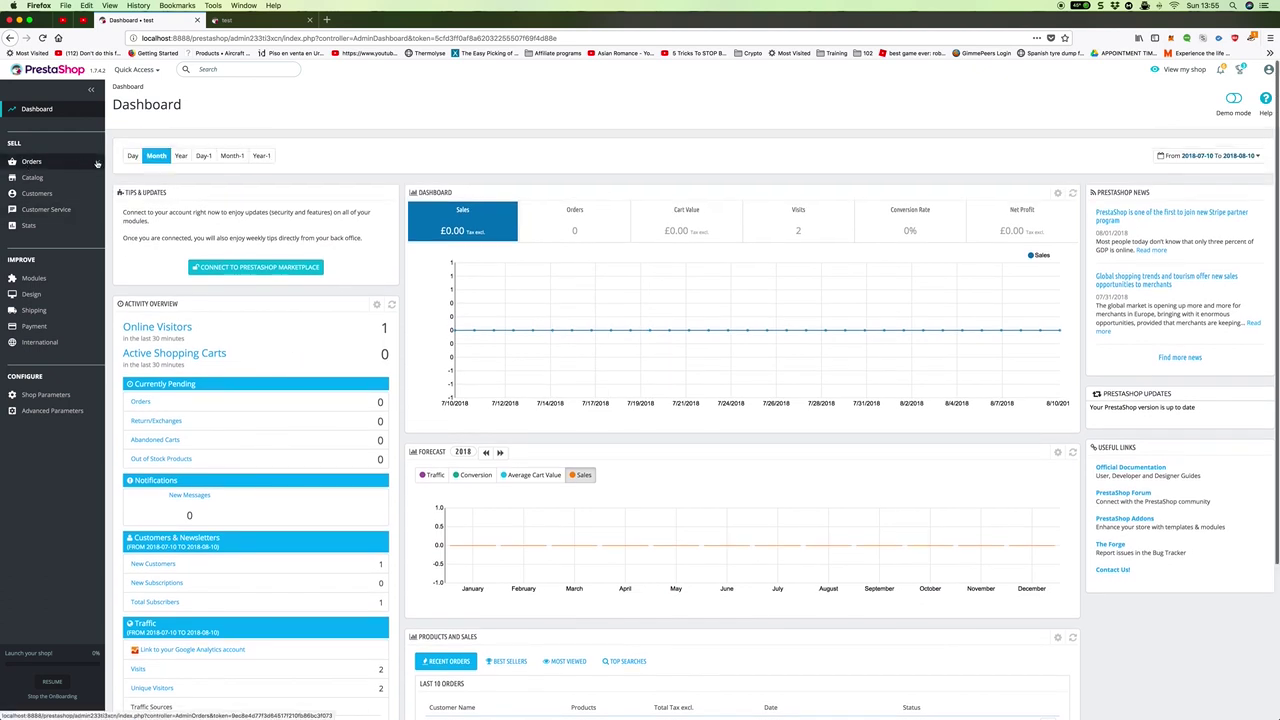
mouse_move(100, 165)
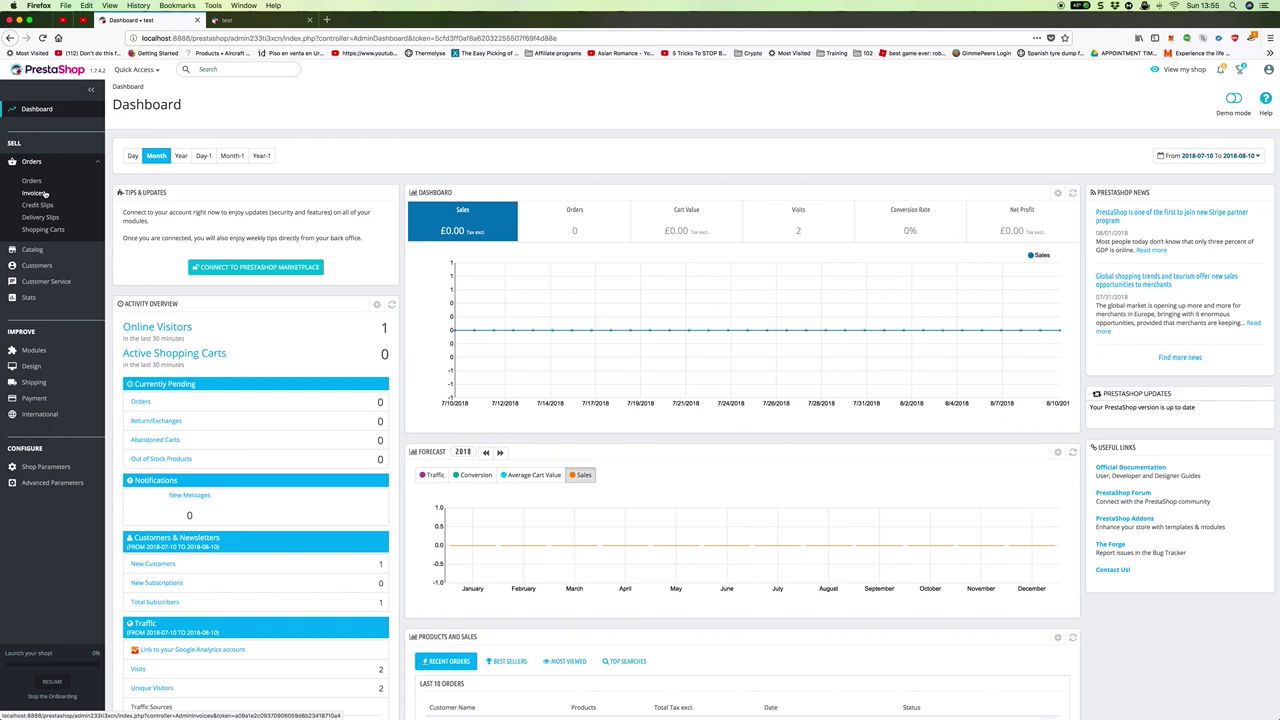
click(100, 163)
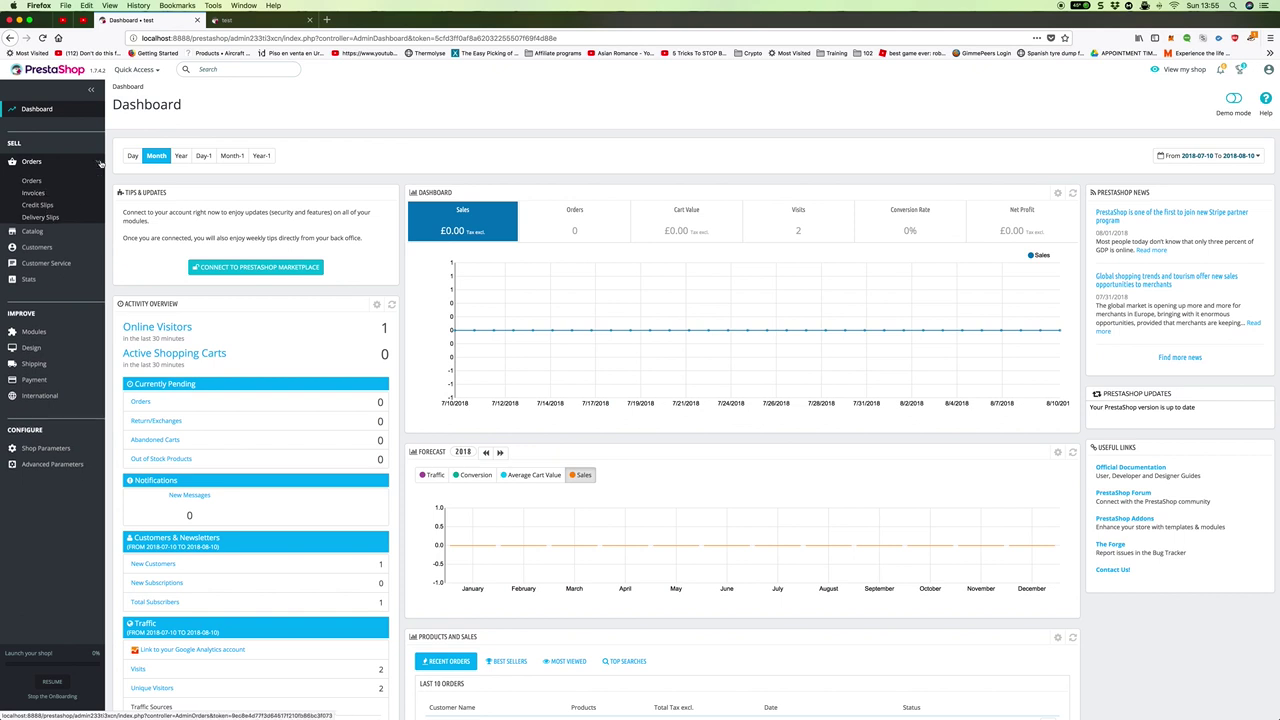
click(88, 180)
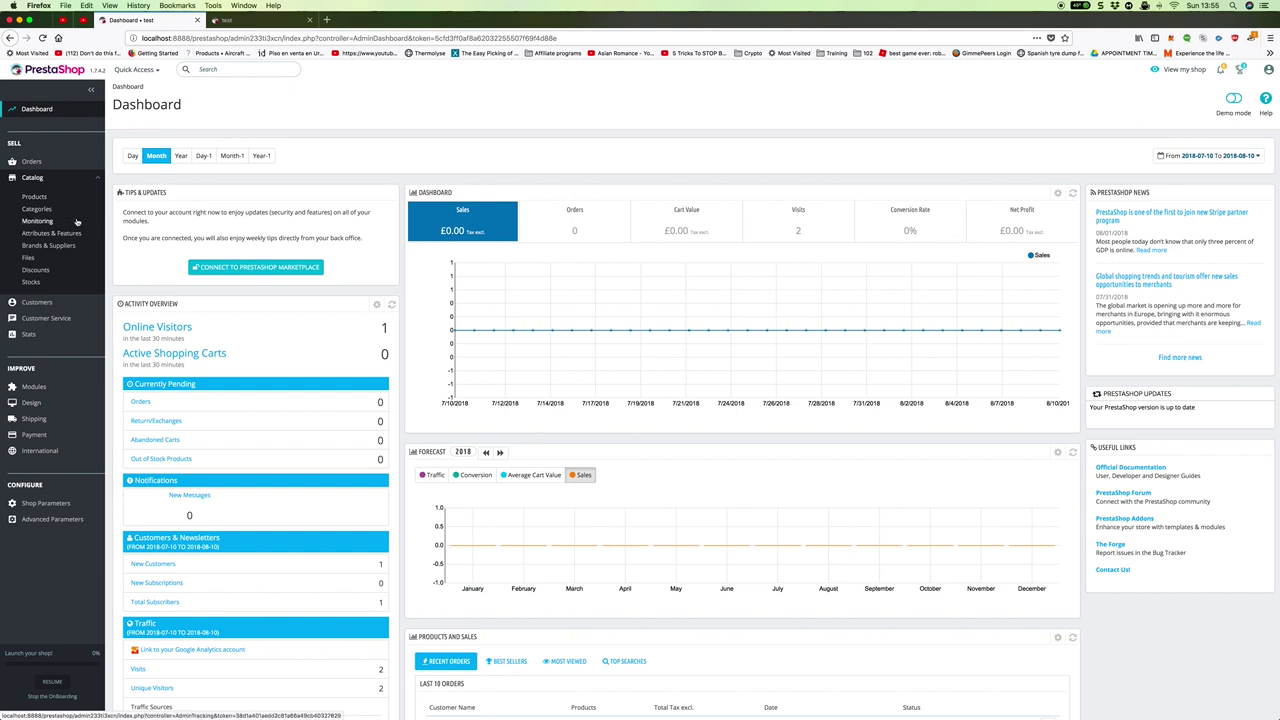
right_click(61, 220)
click(76, 223)
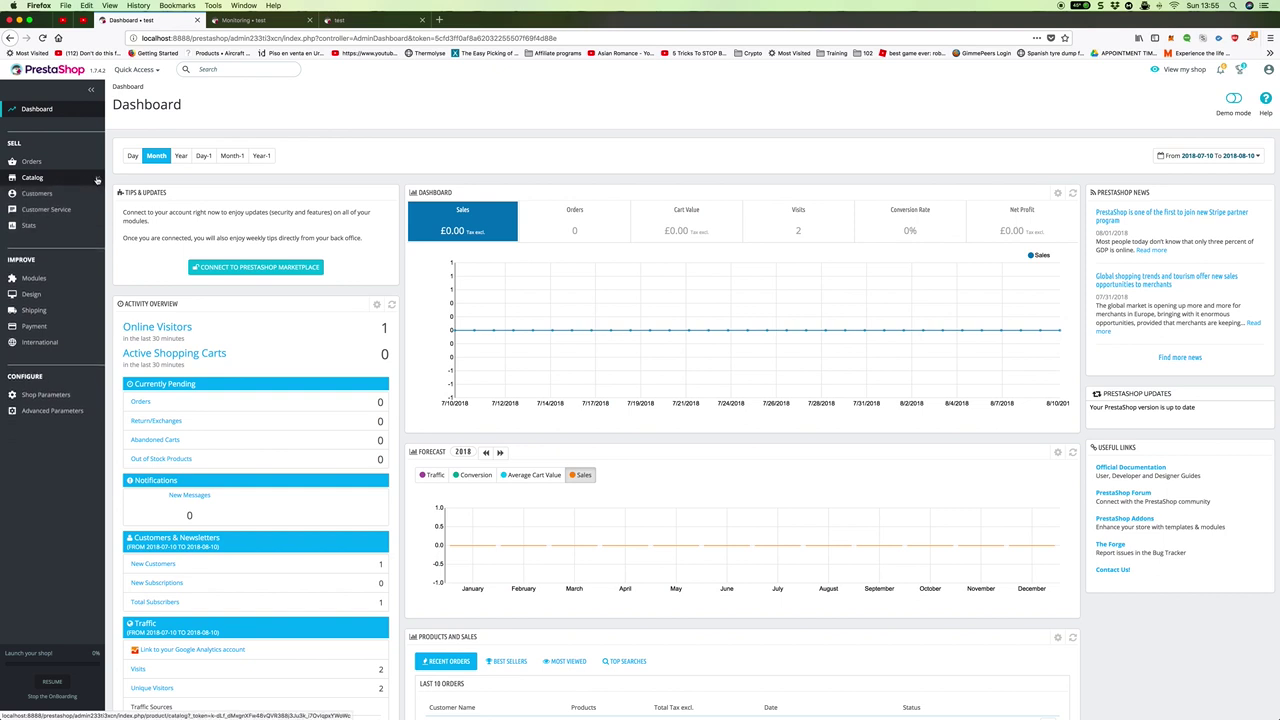
click(240, 20)
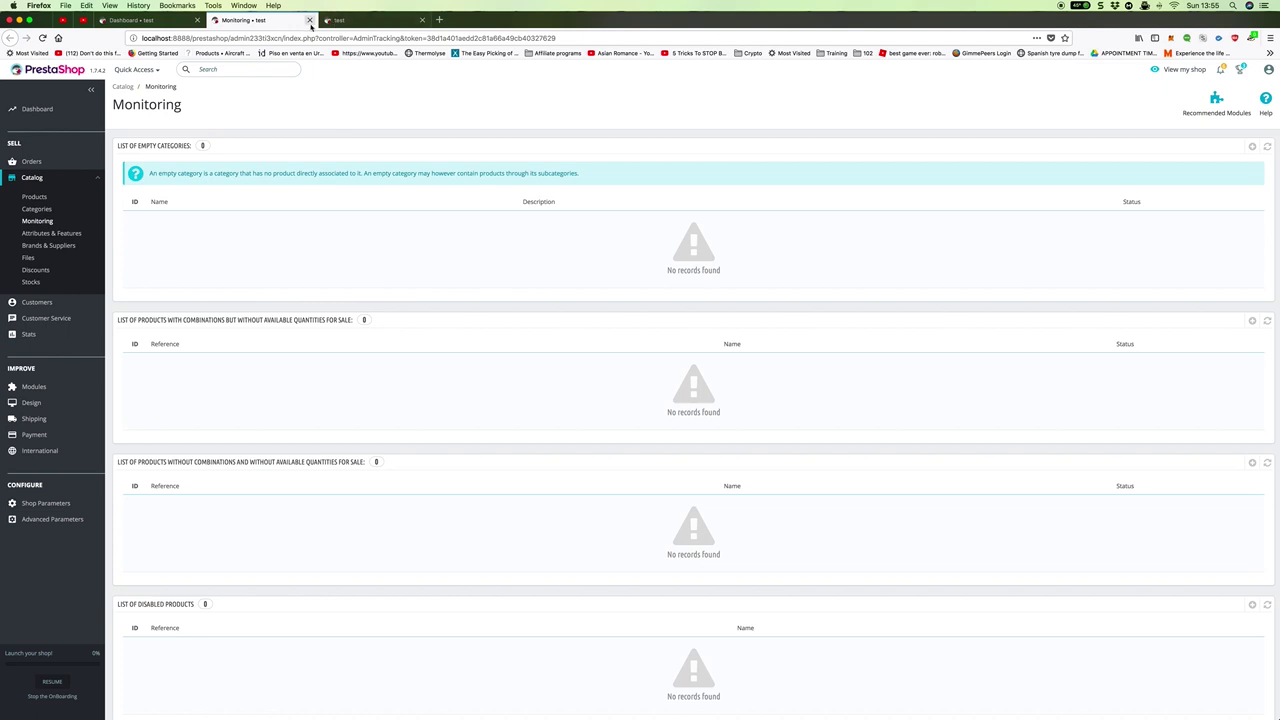
click(309, 20)
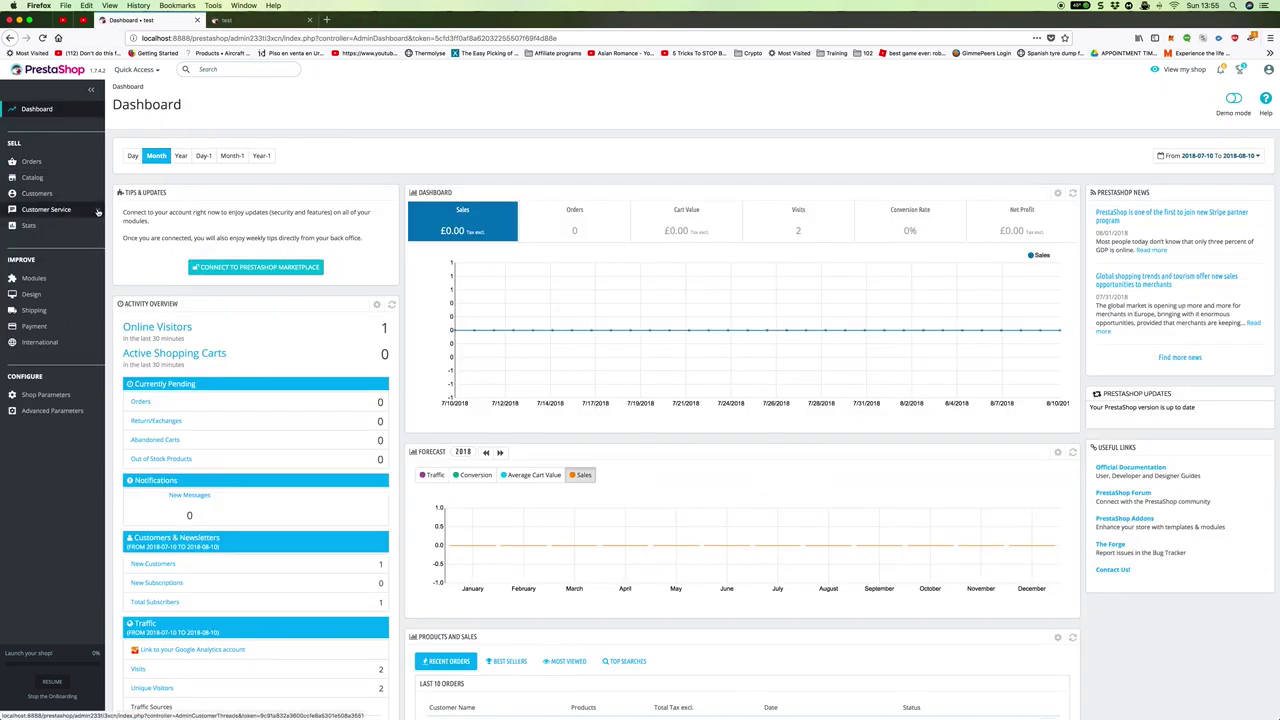
mouse_move(97, 211)
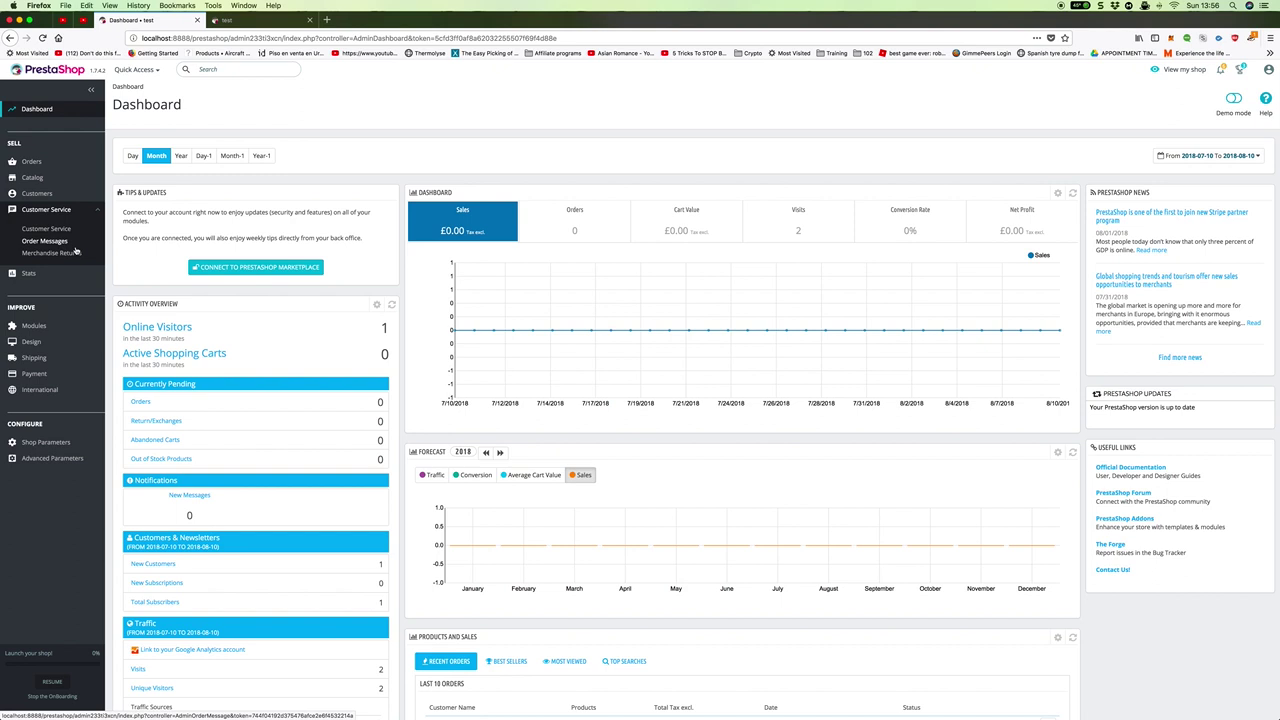
click(71, 278)
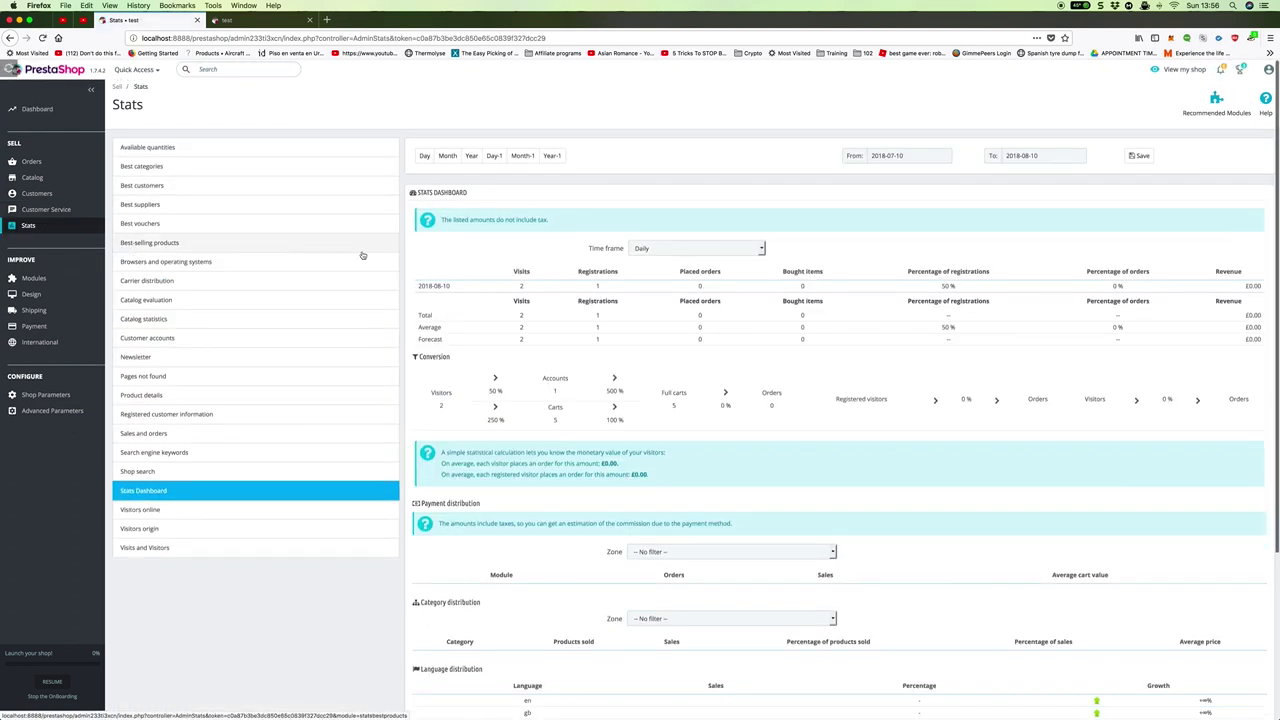
click(700, 249)
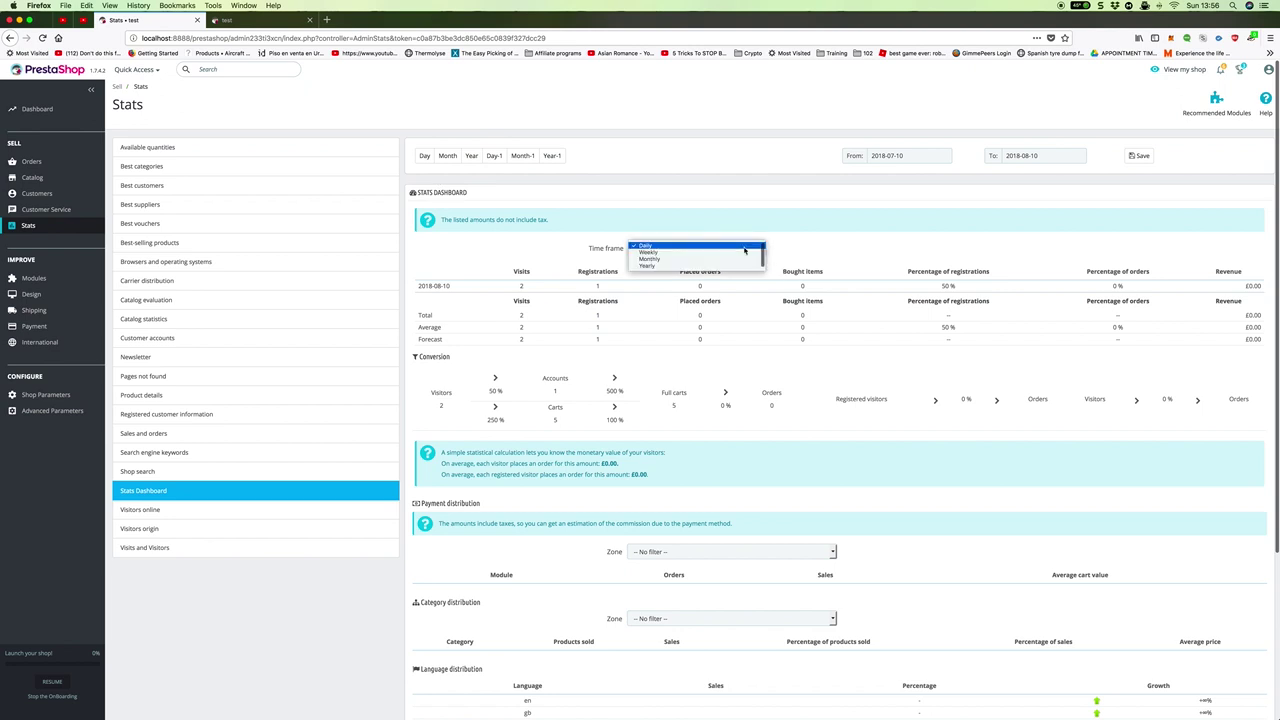
click(786, 288)
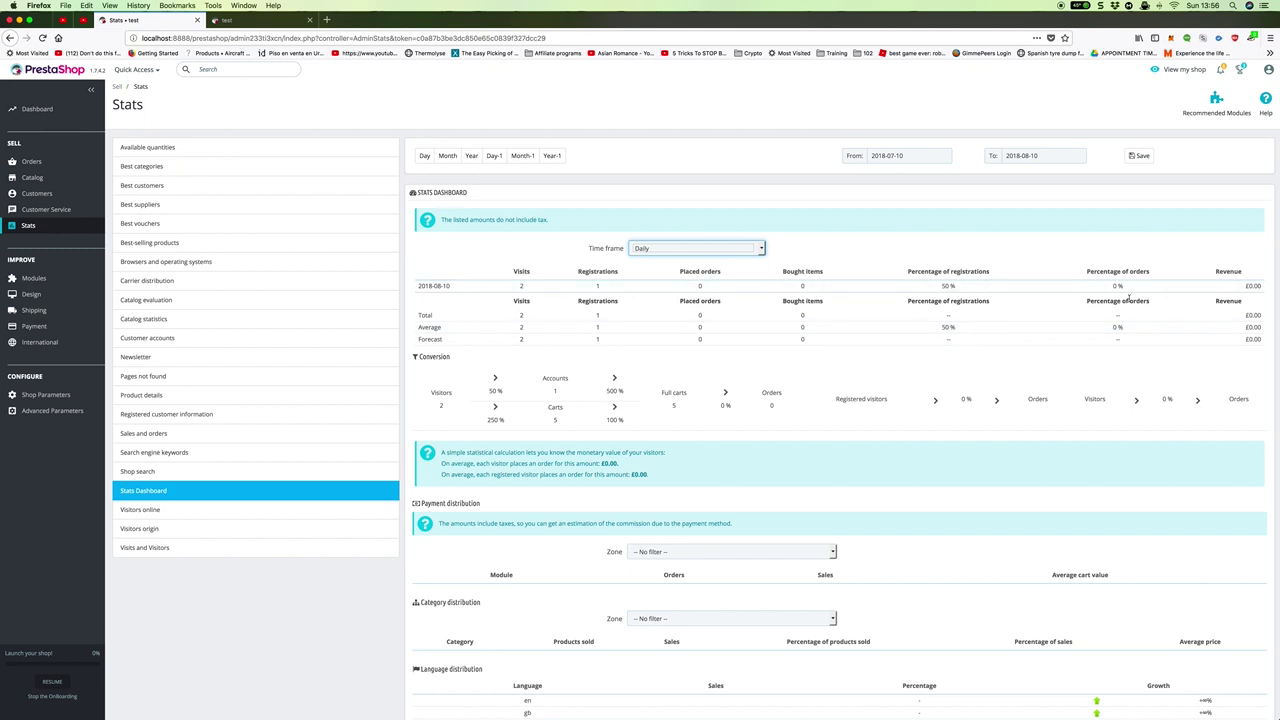
scroll(253, 344, down, 5)
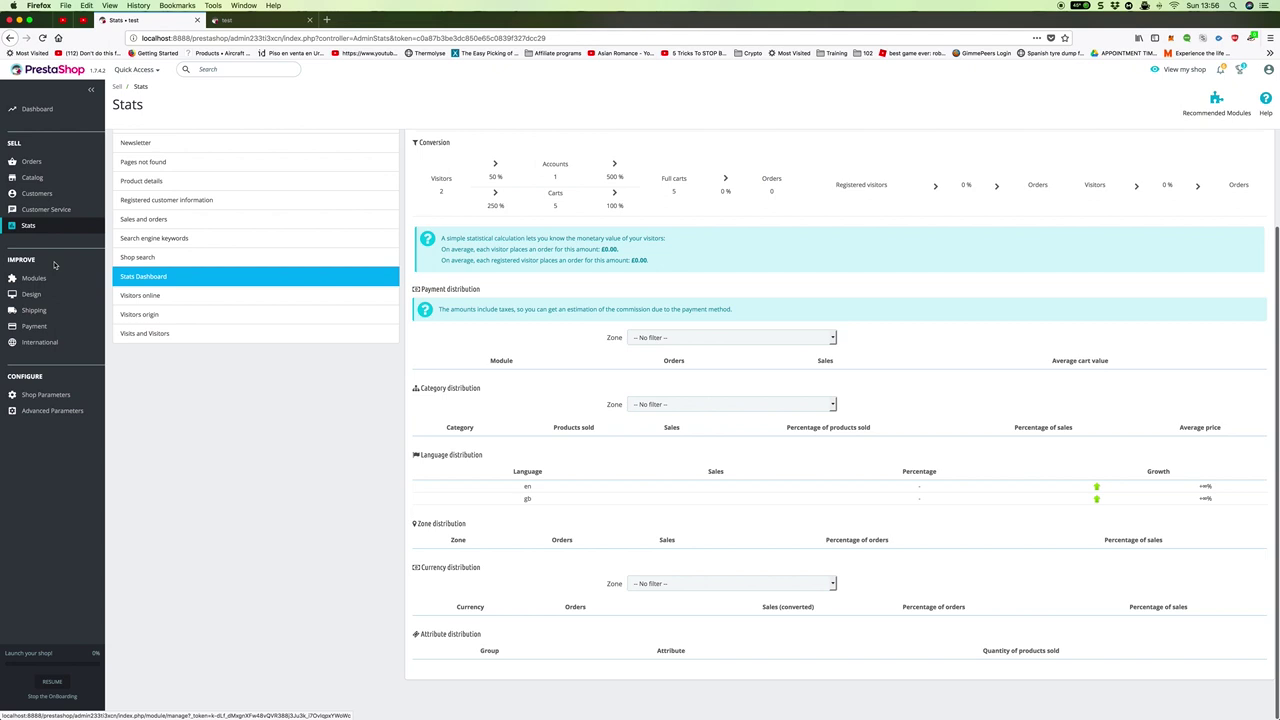
scroll(76, 266, up, 2)
mouse_move(53, 283)
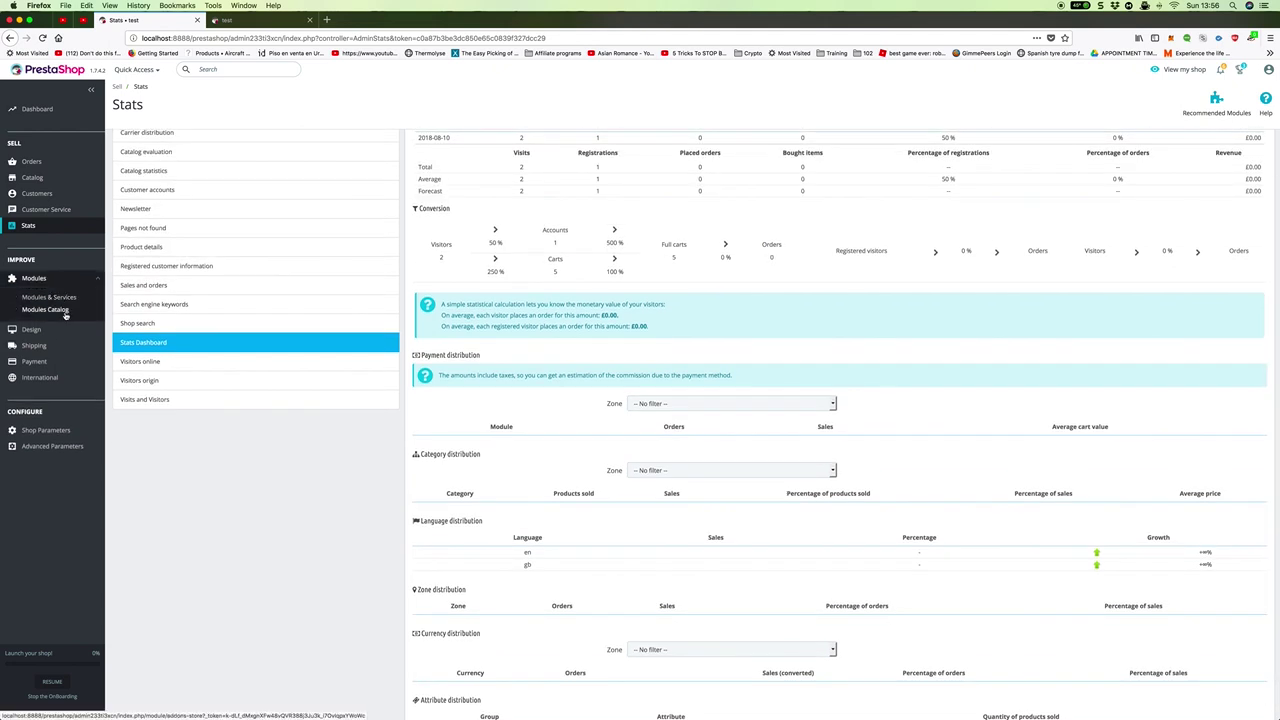
Browse the Modules Catalog, including Advanced Pack 5, SEO Expert and Amazon Market Place, down to the bottom
click(60, 310)
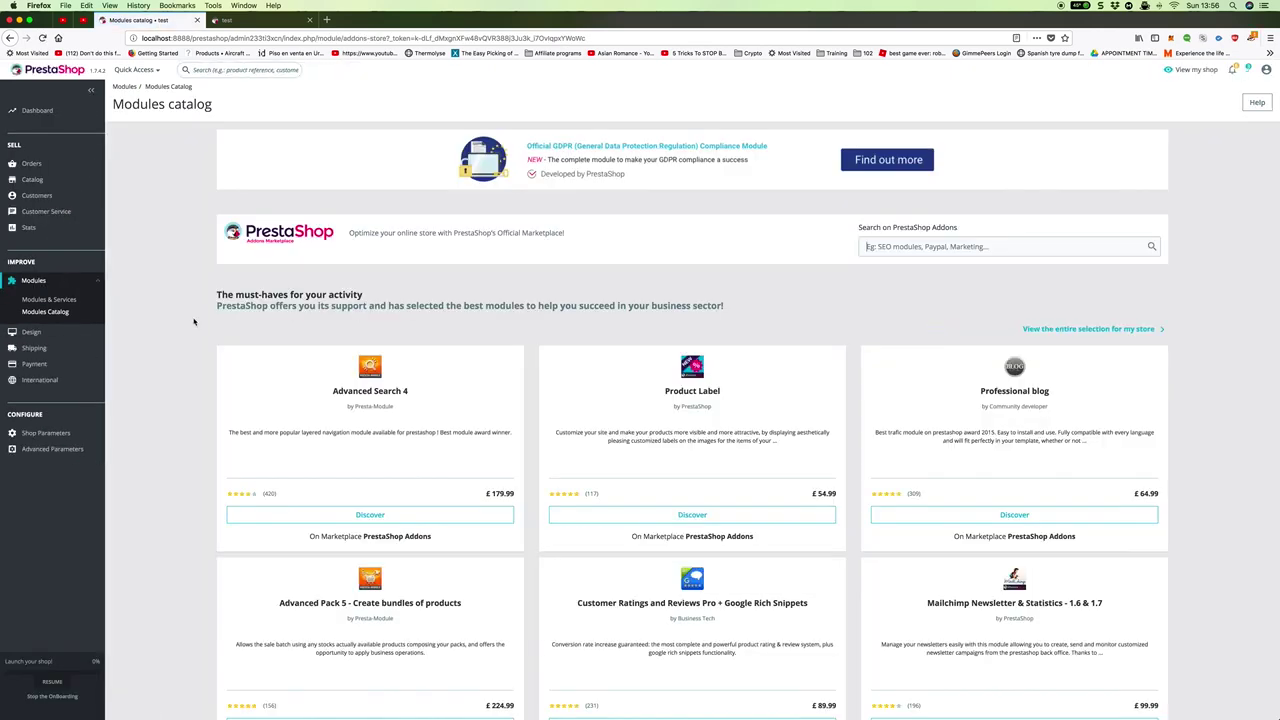
scroll(189, 323, down, 3)
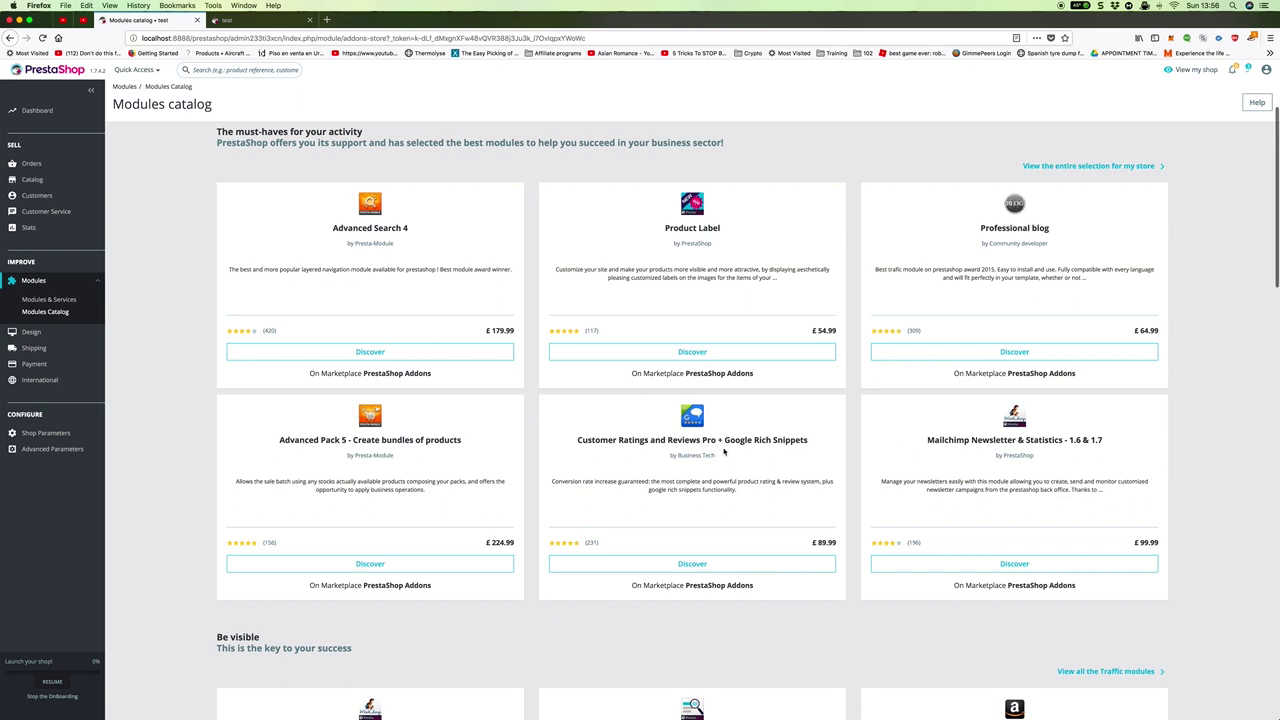
scroll(725, 452, down, 5)
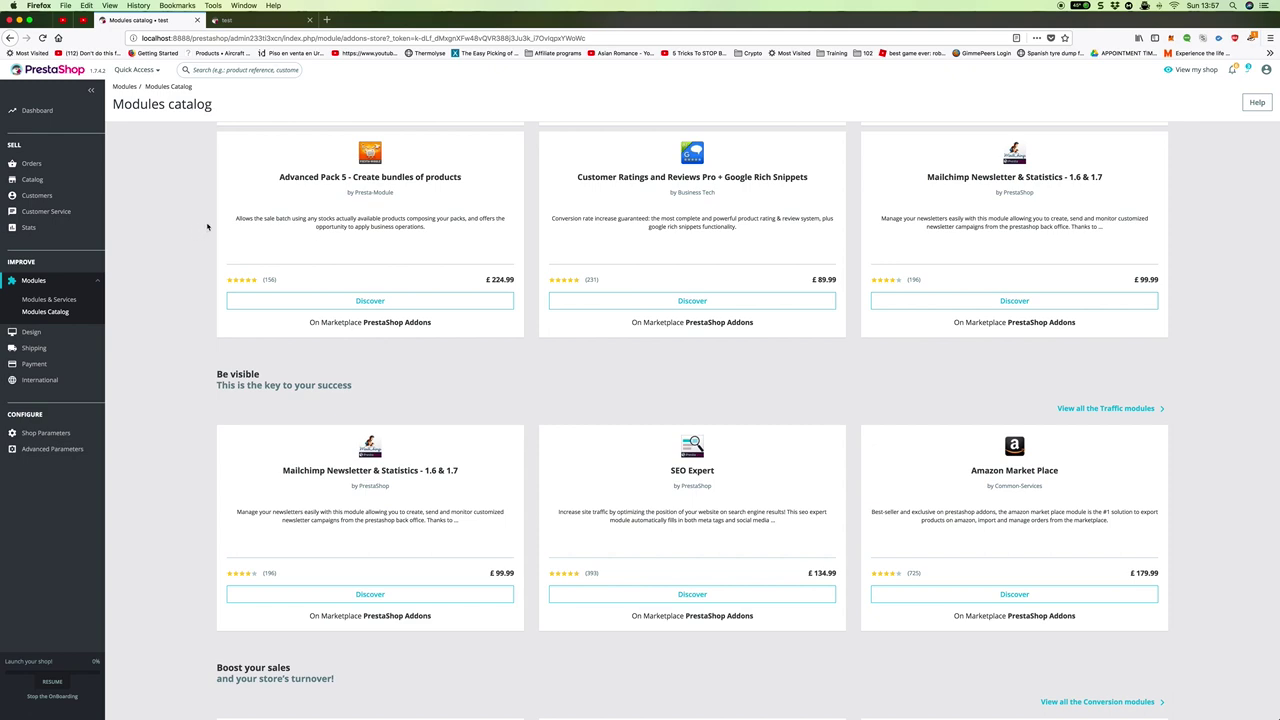
scroll(207, 227, down, 10)
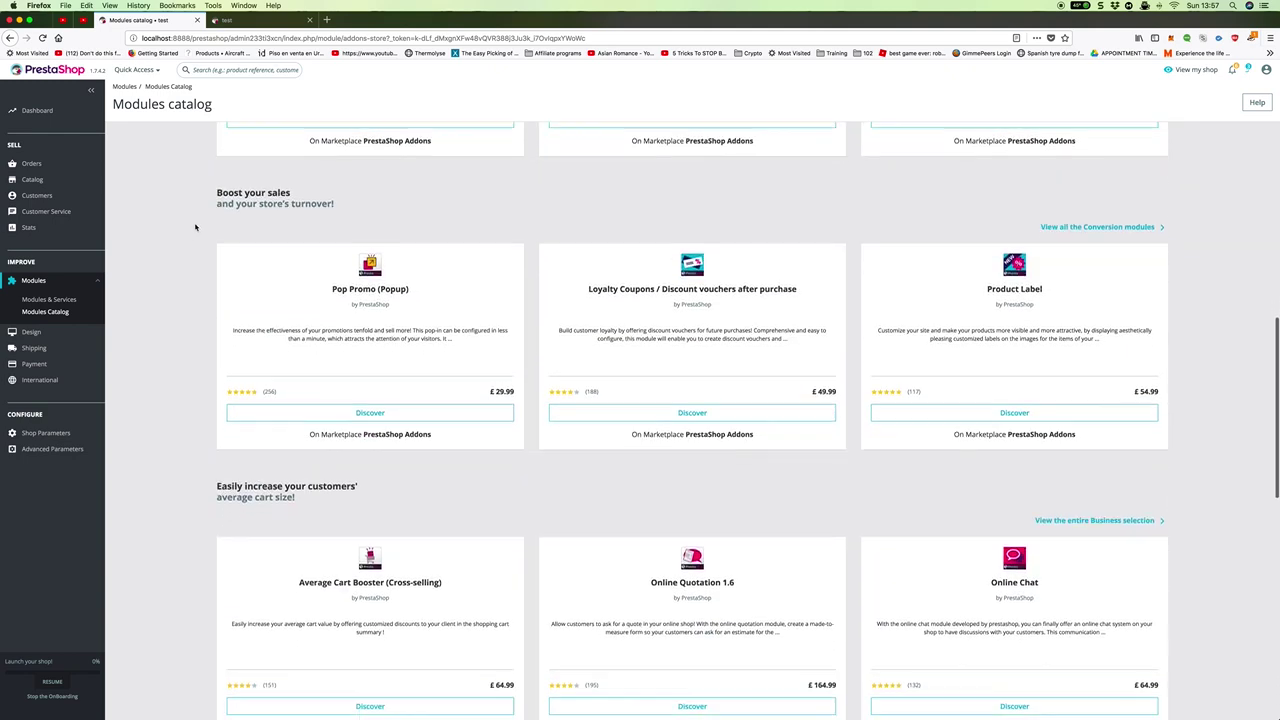
scroll(195, 227, down, 15)
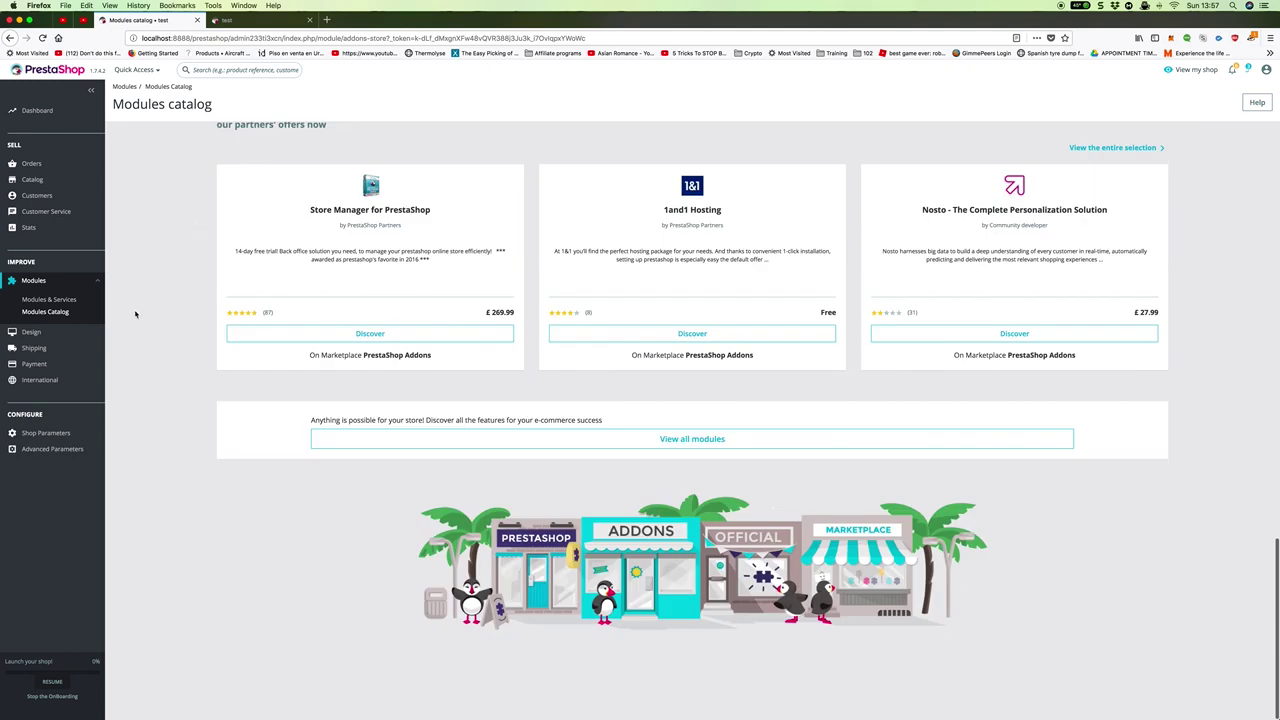
Review the classic theme under Design > Theme & Logo, then list the Shipping Carriers
mouse_move(31, 331)
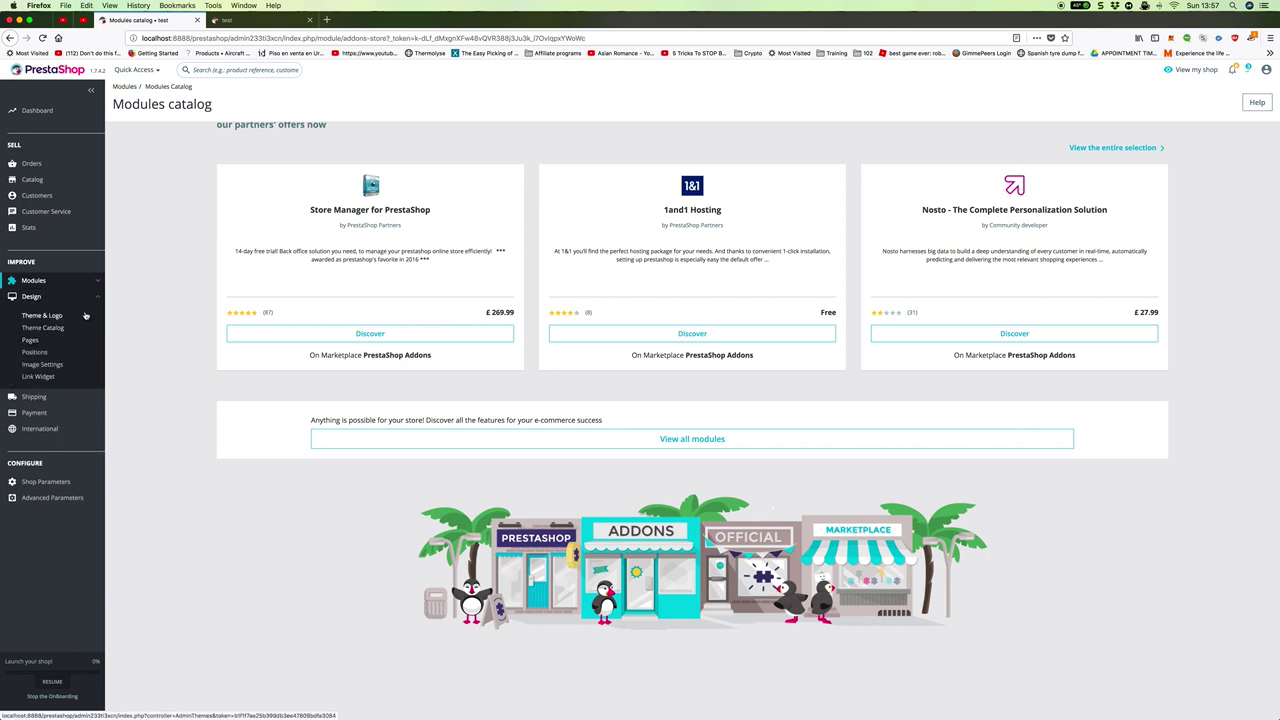
click(64, 328)
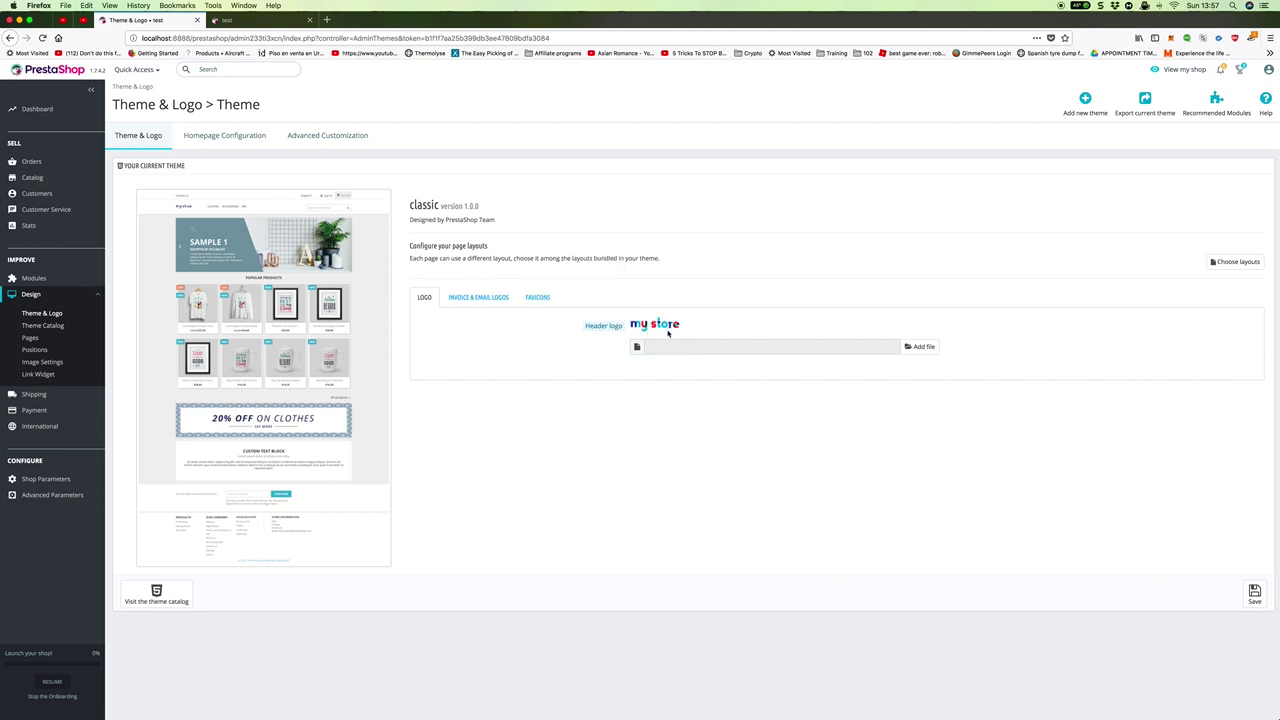
drag(659, 323, 366, 325)
mouse_move(71, 400)
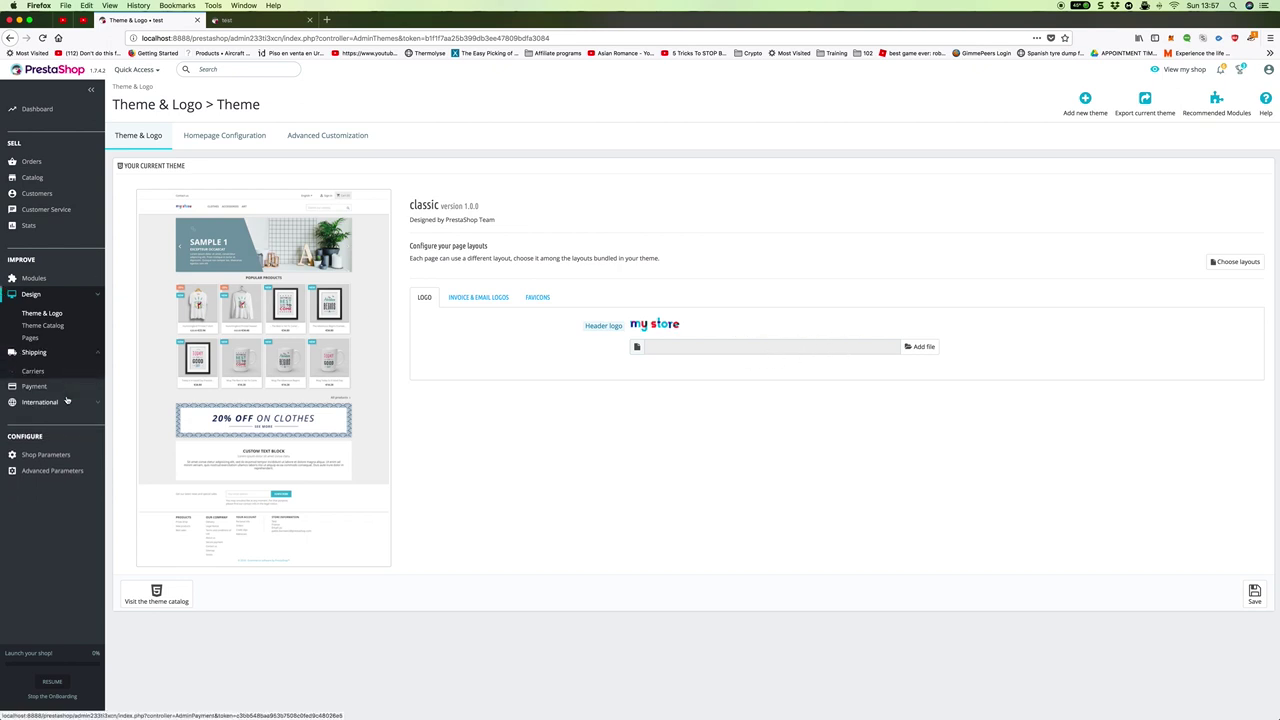
click(66, 331)
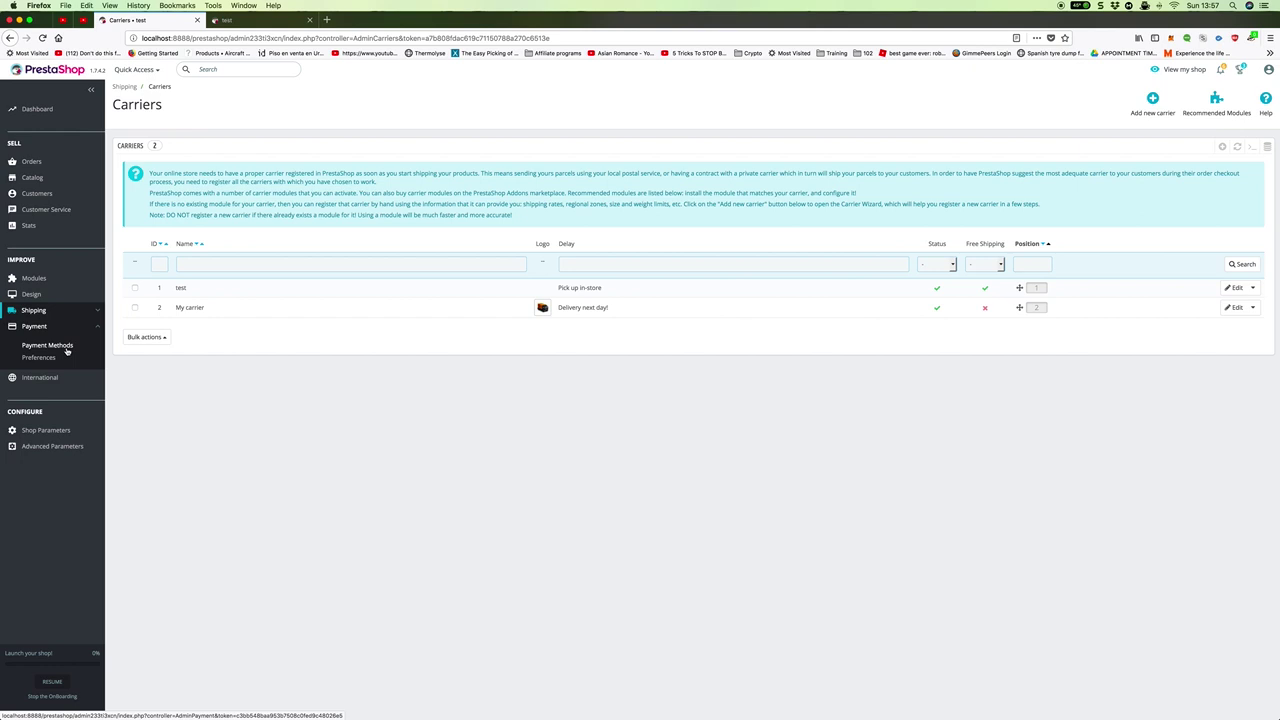
View Payment Methods, glance at the International and Shop Parameters menus, then return to the storefront homepage
click(70, 354)
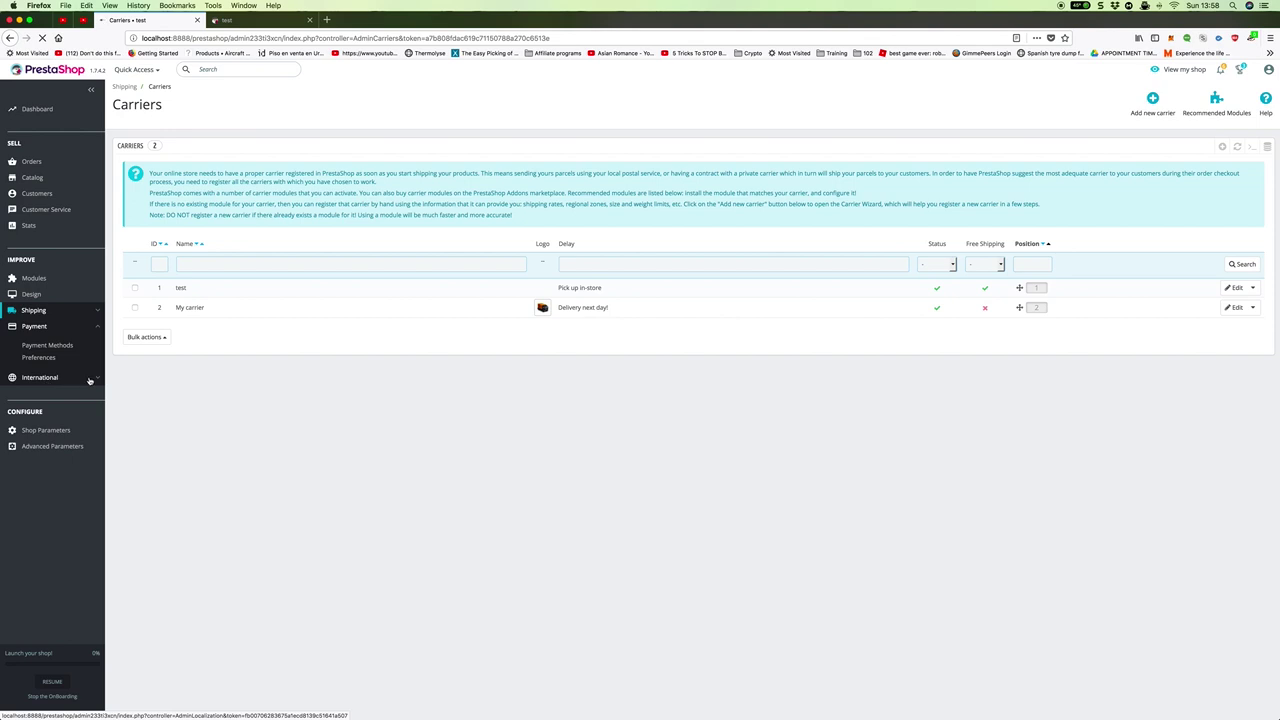
mouse_move(89, 380)
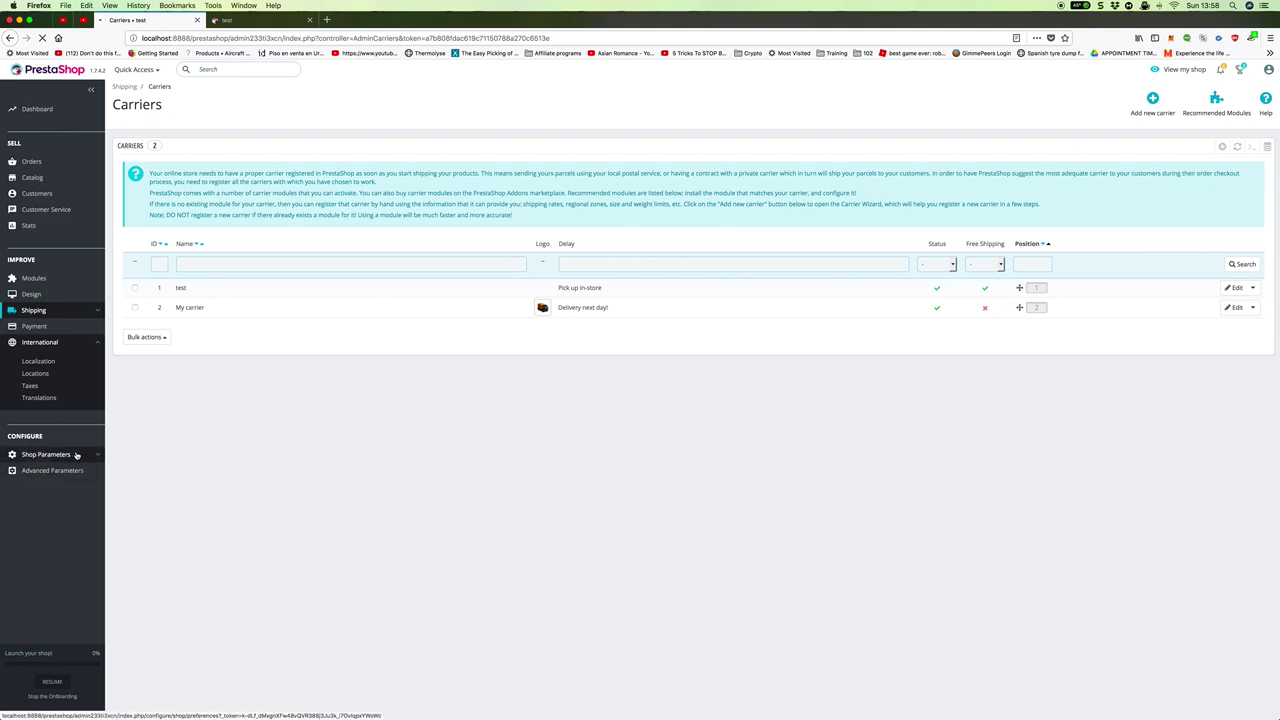
mouse_move(52, 455)
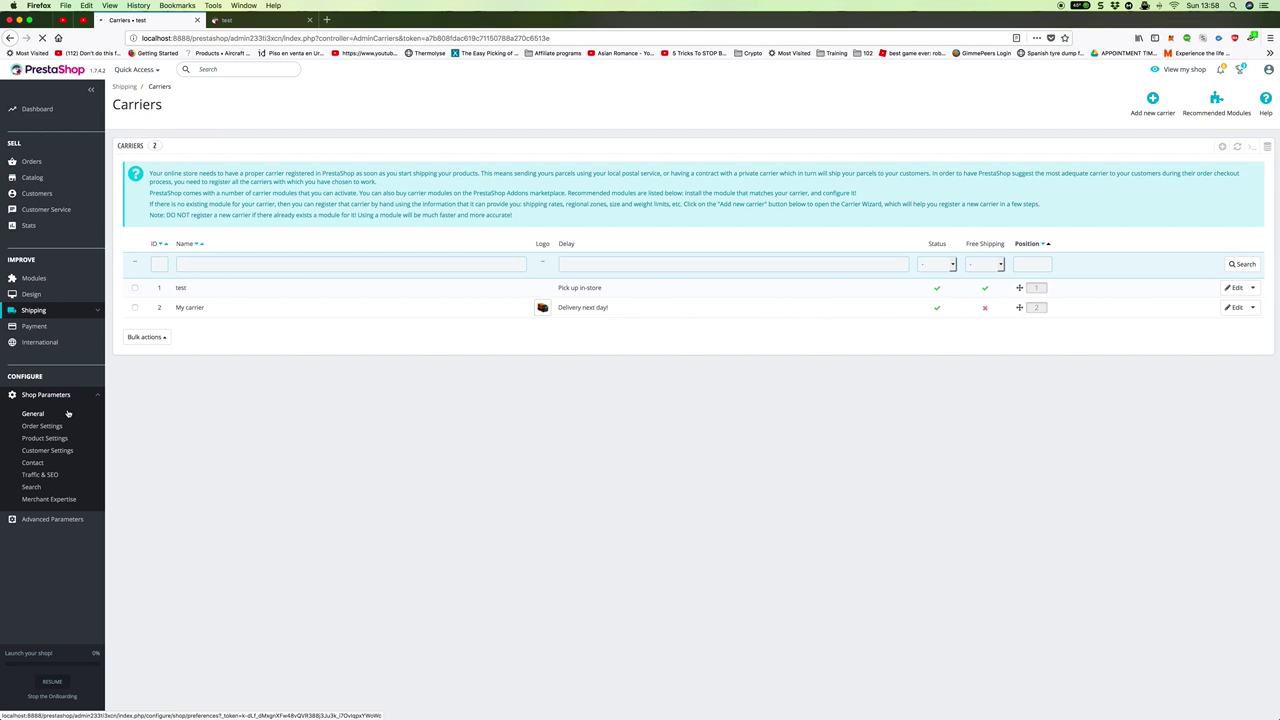
click(268, 20)
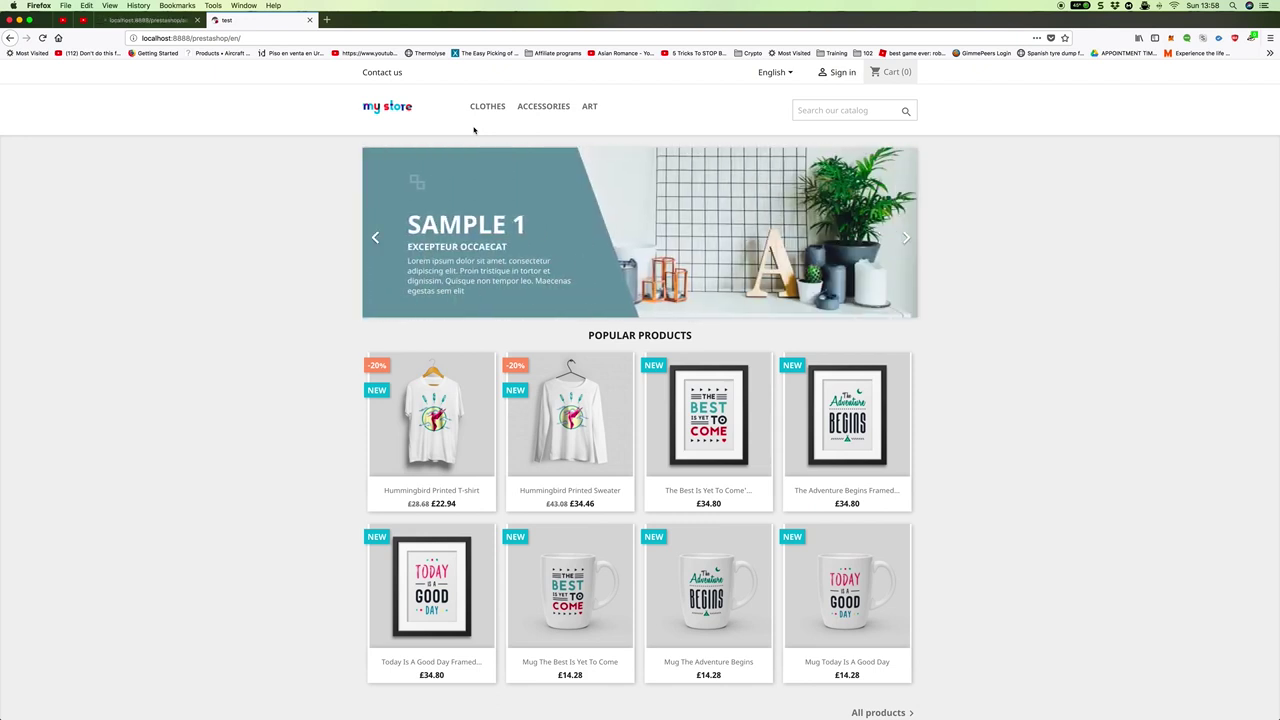
Open 'The best is yet to come' framed poster and choose the 80x120cm dimension
mouse_move(711, 437)
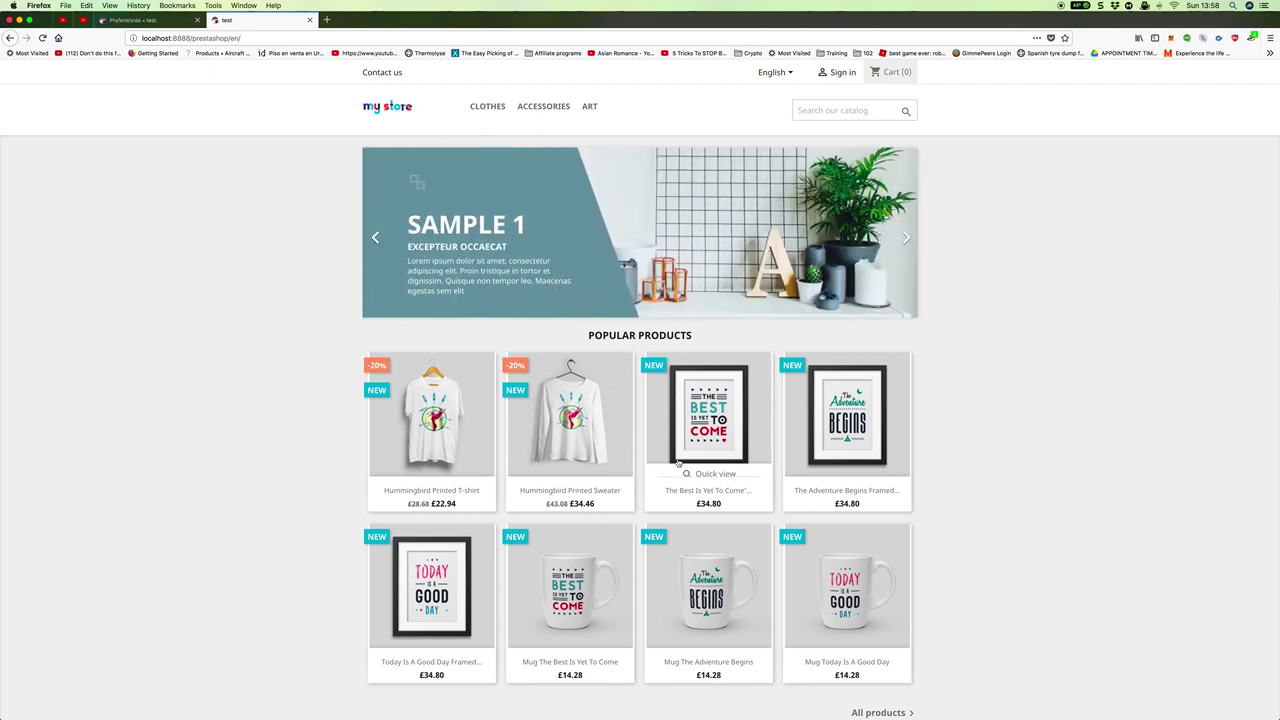
click(708, 432)
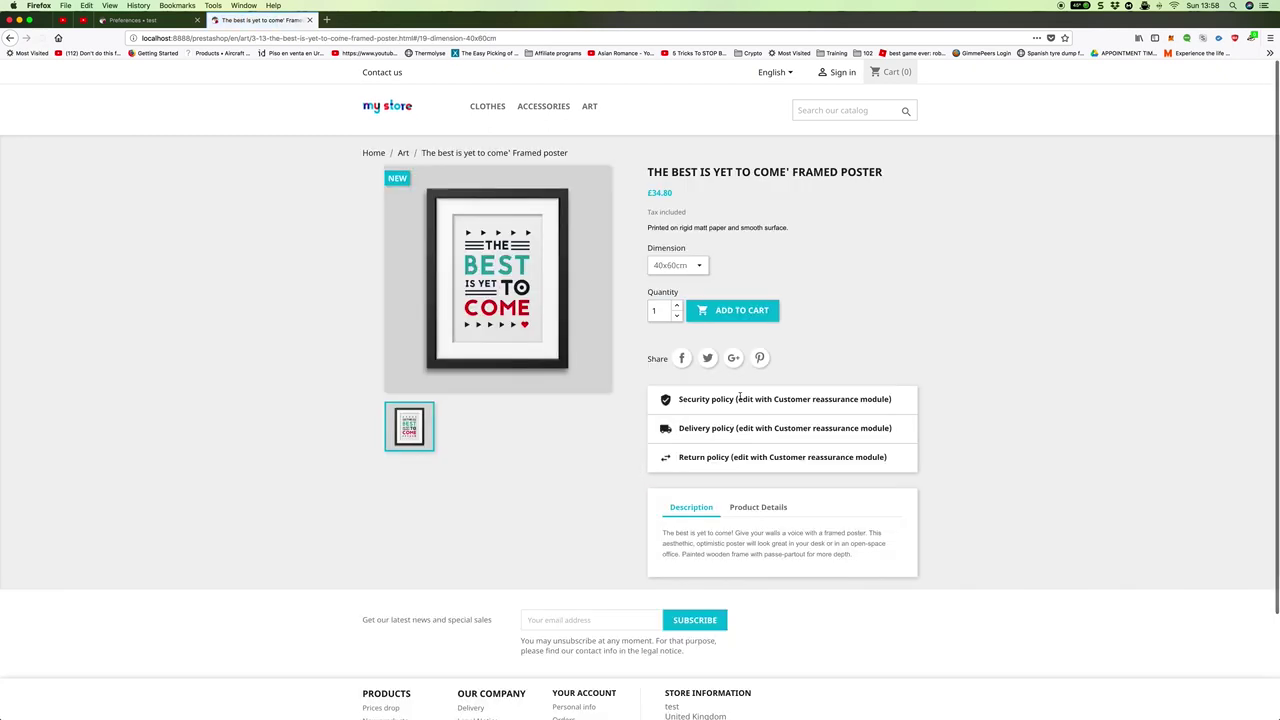
click(688, 266)
click(680, 276)
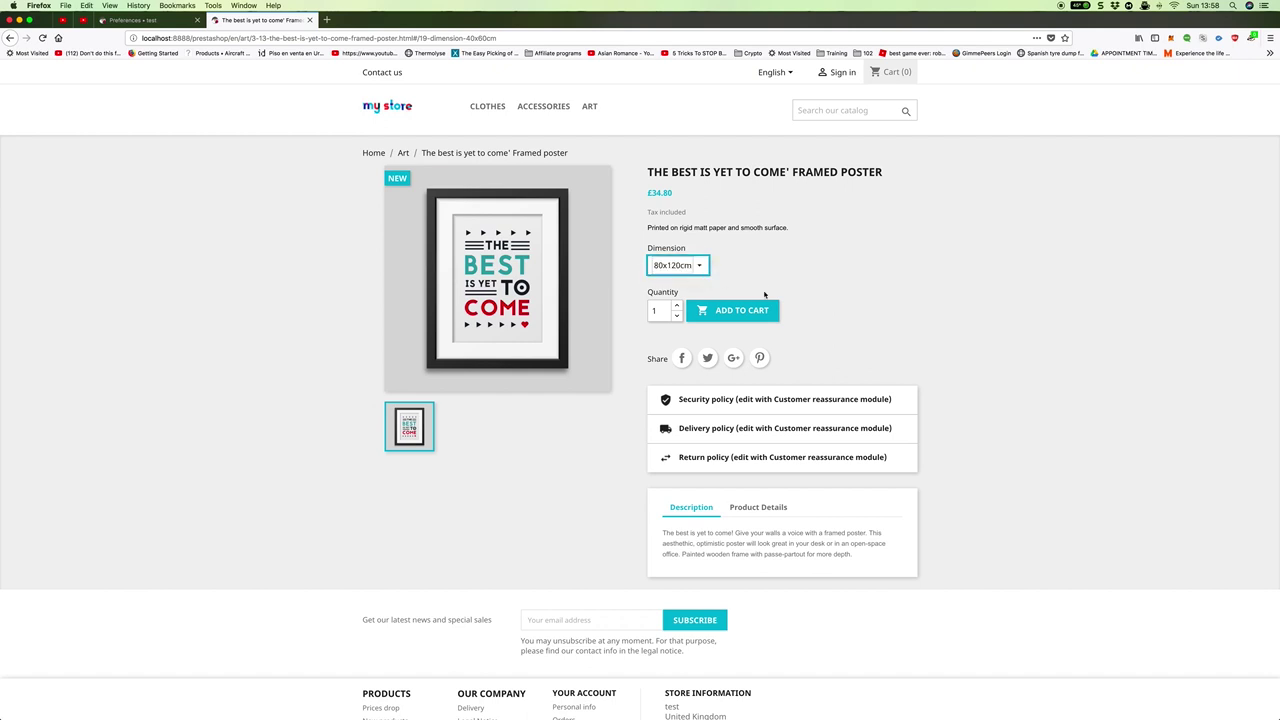
Add the poster to the cart (£94.80, free shipping) and proceed to checkout
click(750, 310)
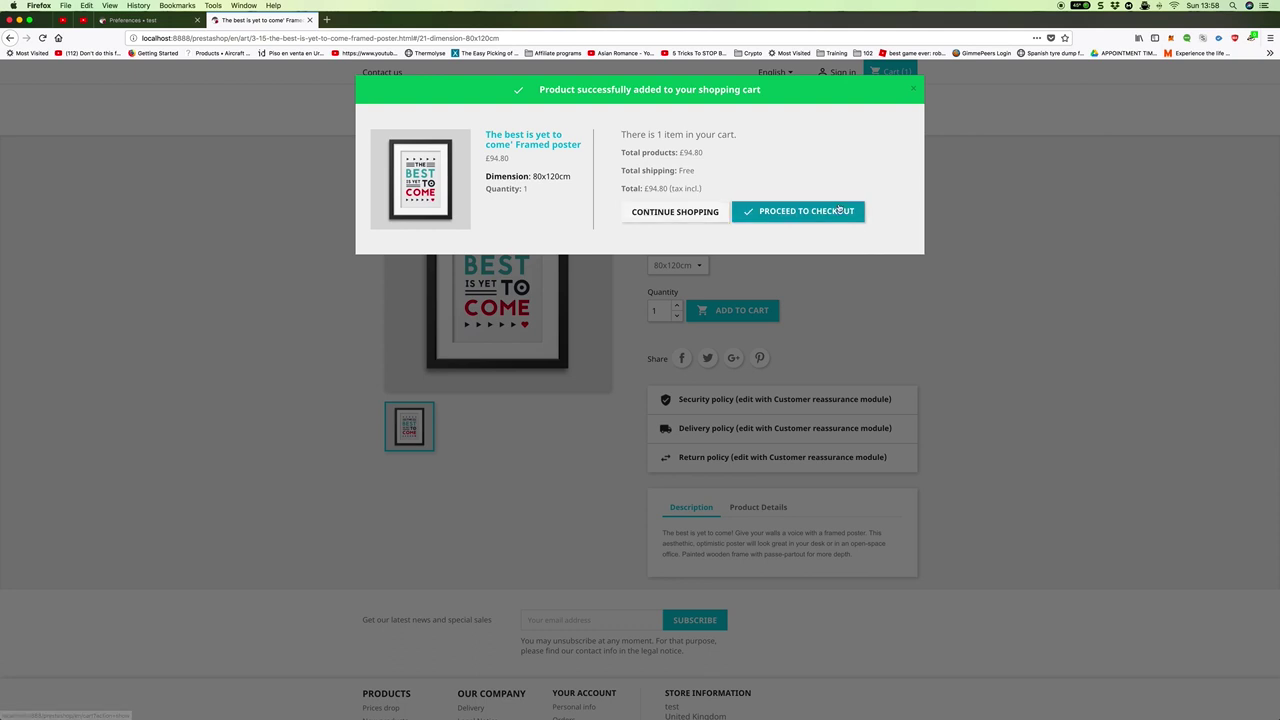
click(840, 211)
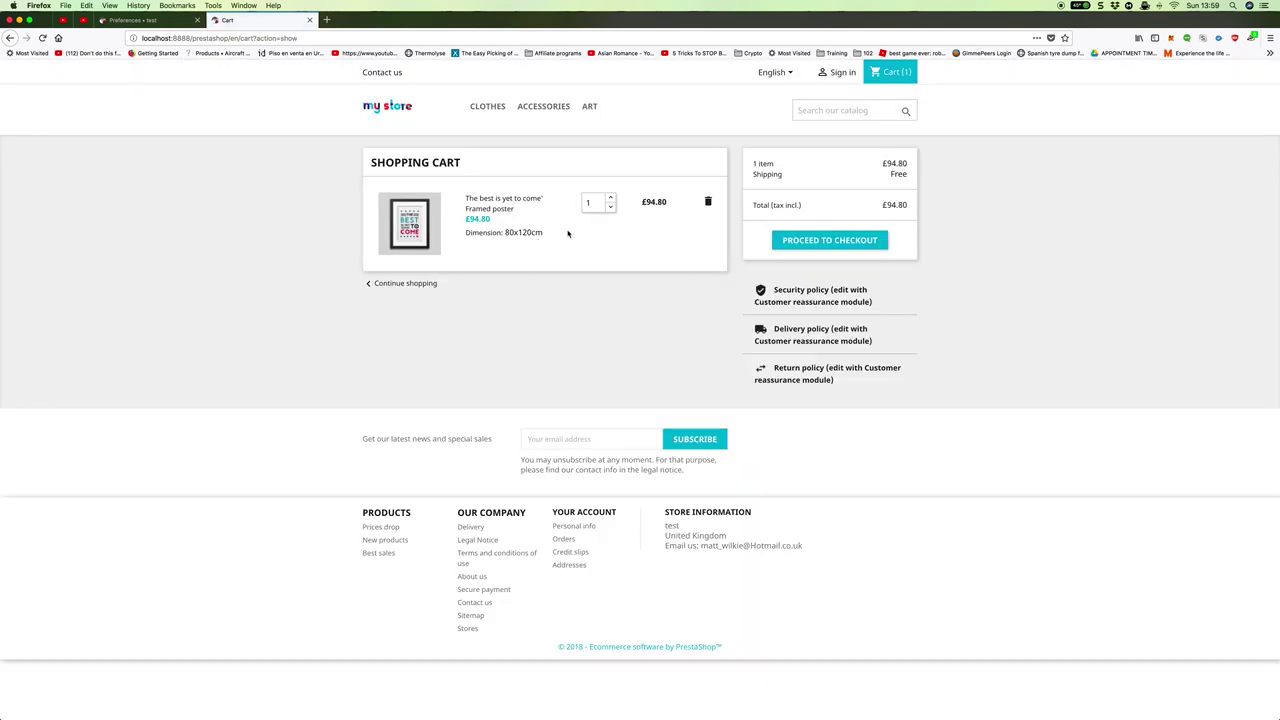
click(776, 240)
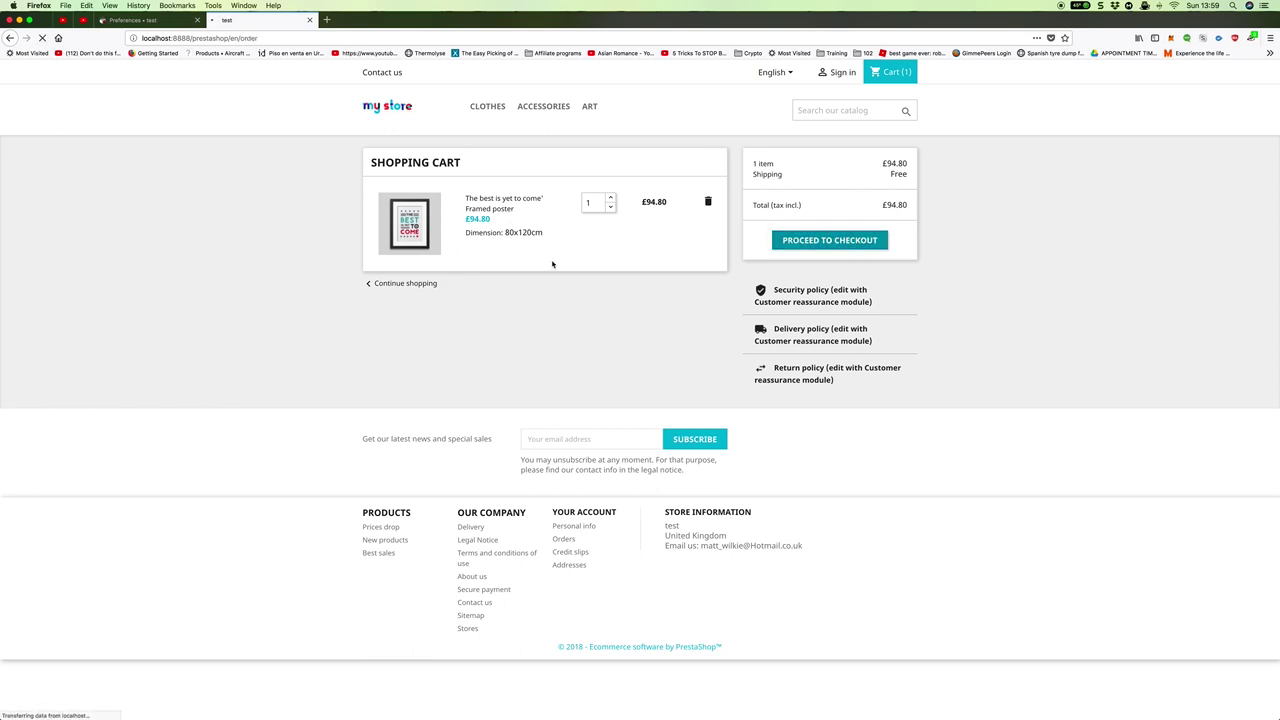